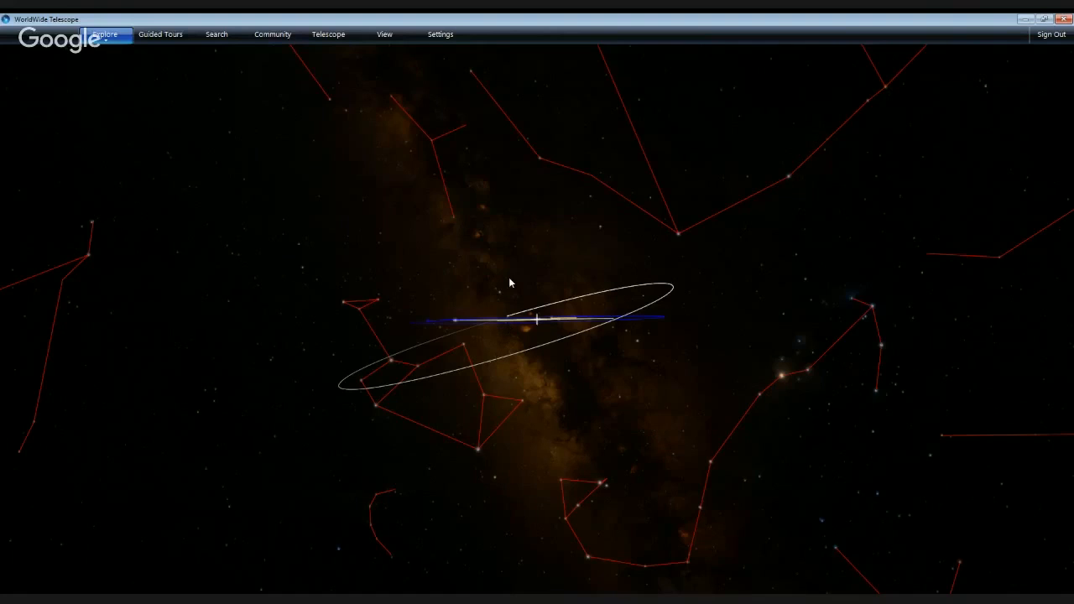
Rotate the 3D solar system to look down on the planets' orbits, and bring up the view and observing-time controls.
drag(509, 283, 787, 416)
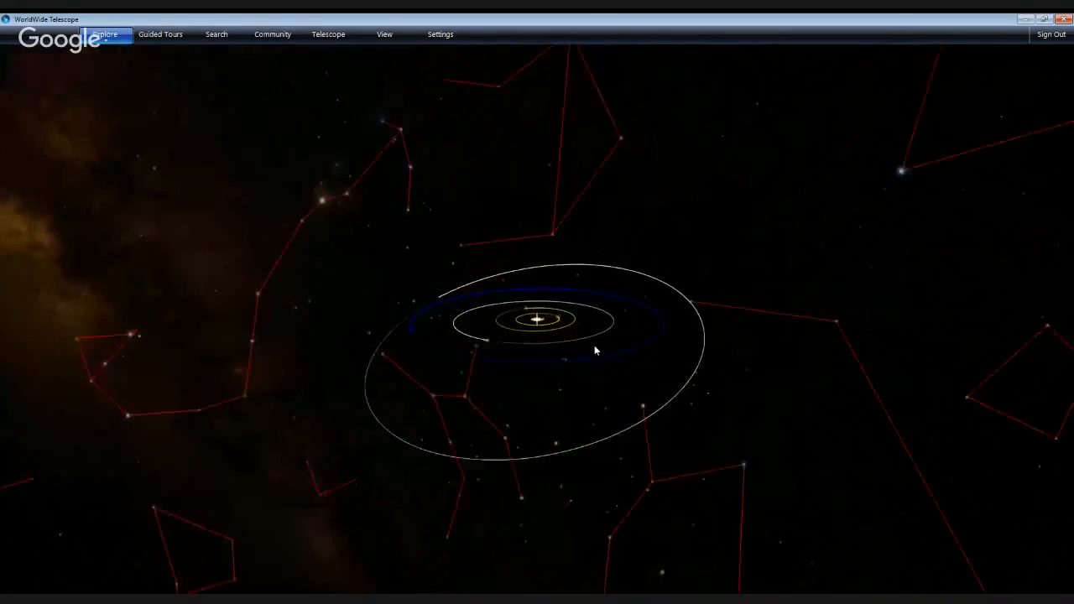
drag(594, 345, 815, 500)
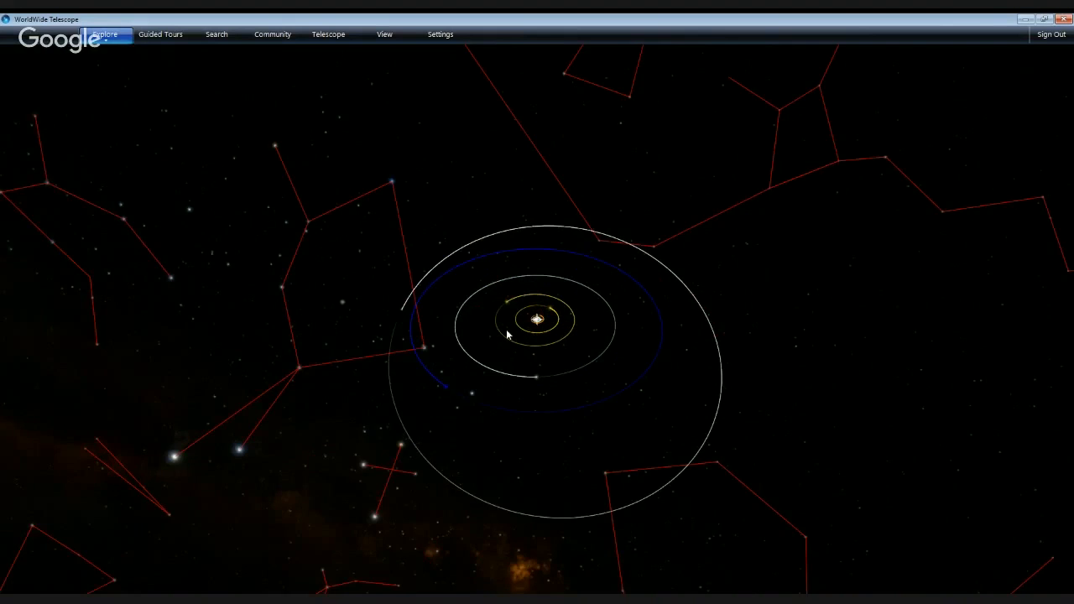
drag(506, 335, 705, 512)
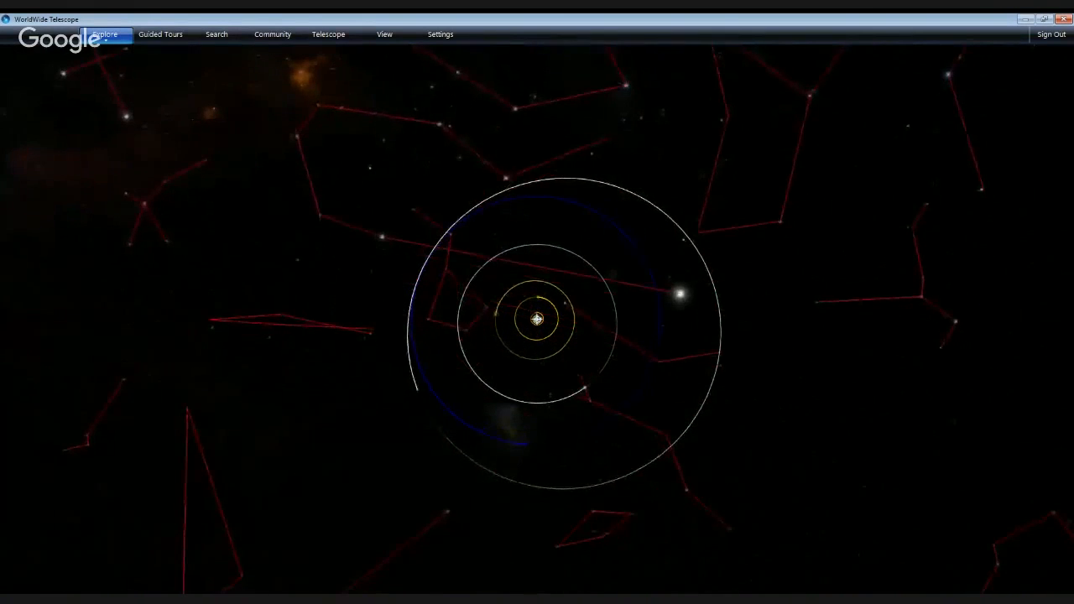
drag(563, 305, 629, 377)
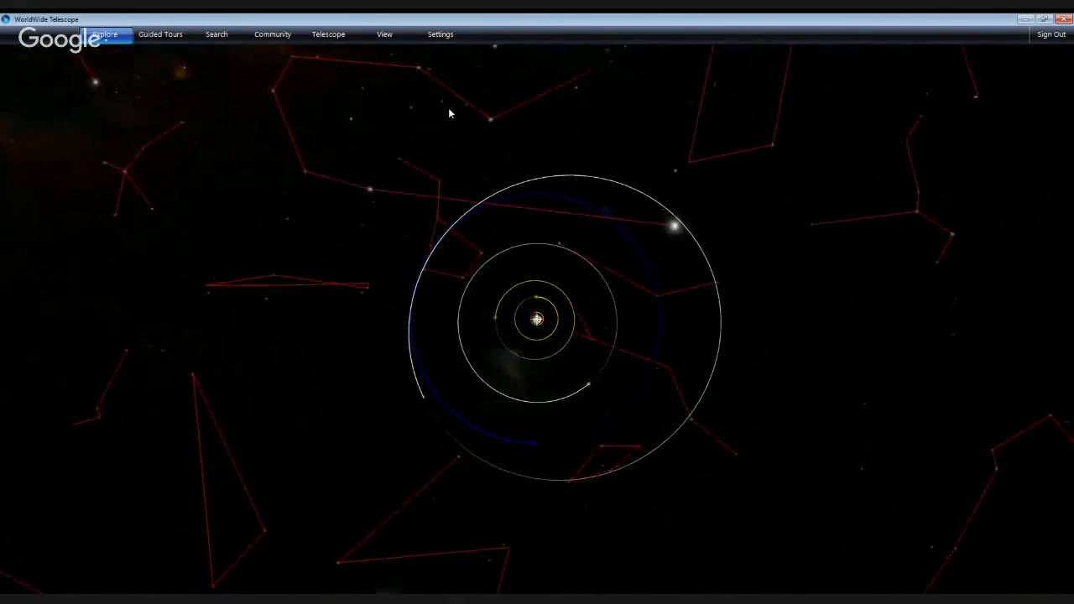
click(384, 34)
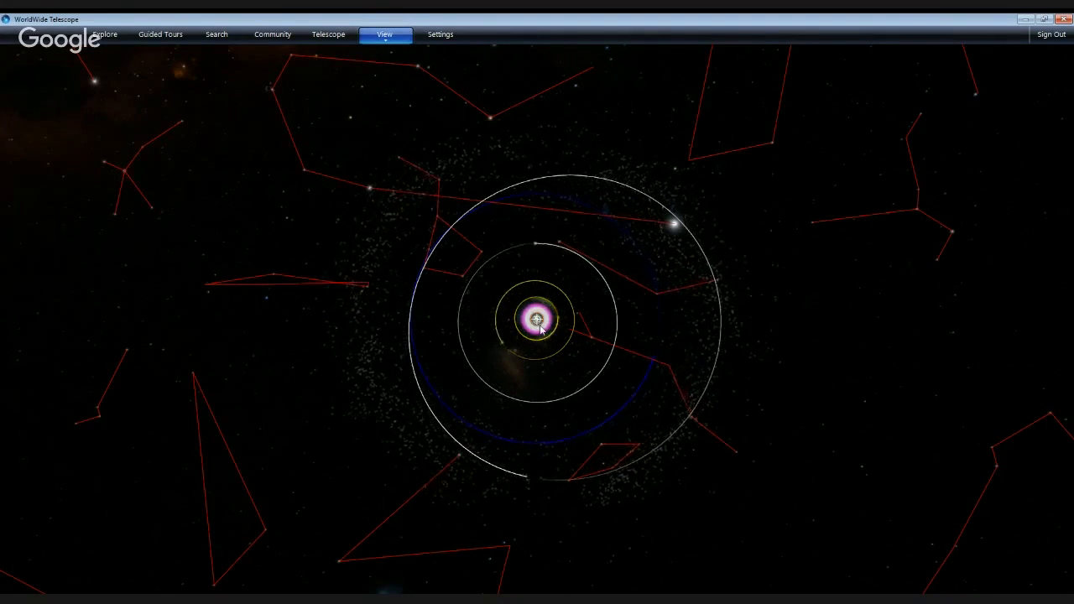
Zoom in from the solar system to Earth's surface and tilt the view toward the horizon.
scroll(522, 311, up, 4)
scroll(539, 329, up, 5)
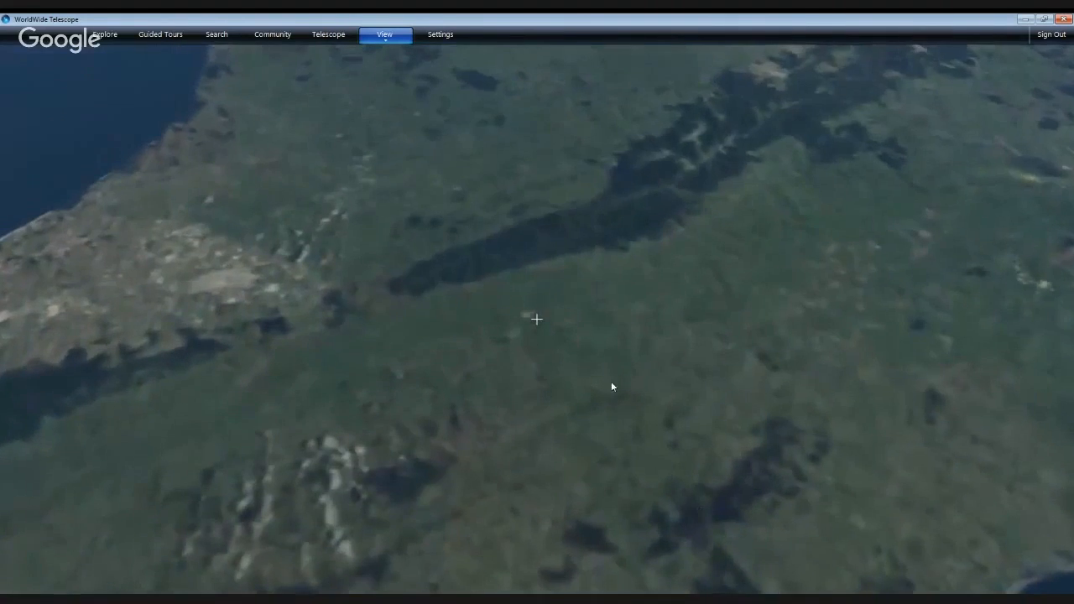
middle_drag(625, 329, 629, 258)
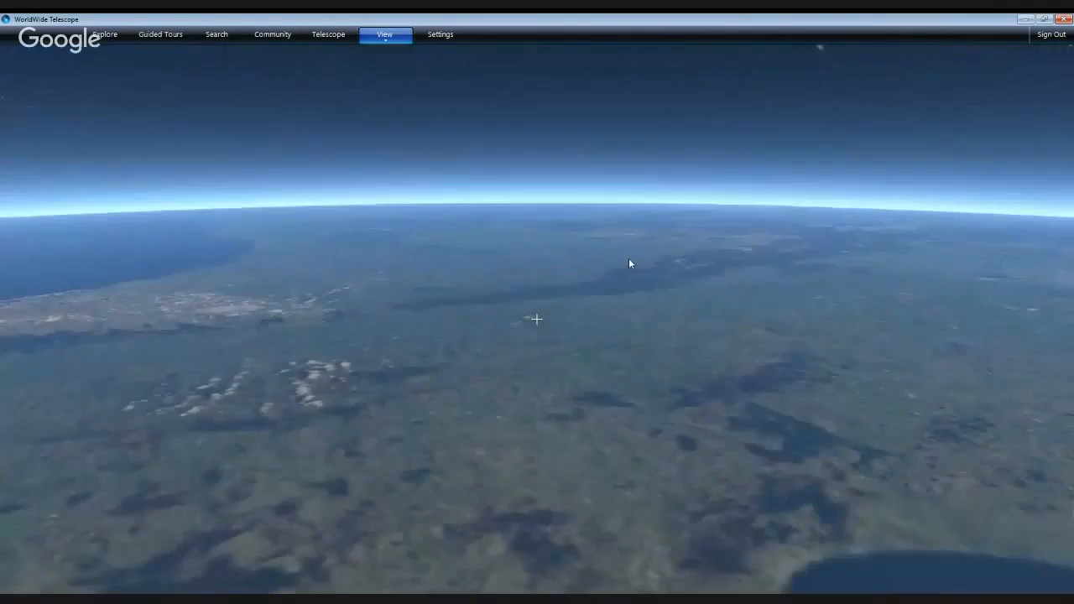
scroll(633, 278, up, 5)
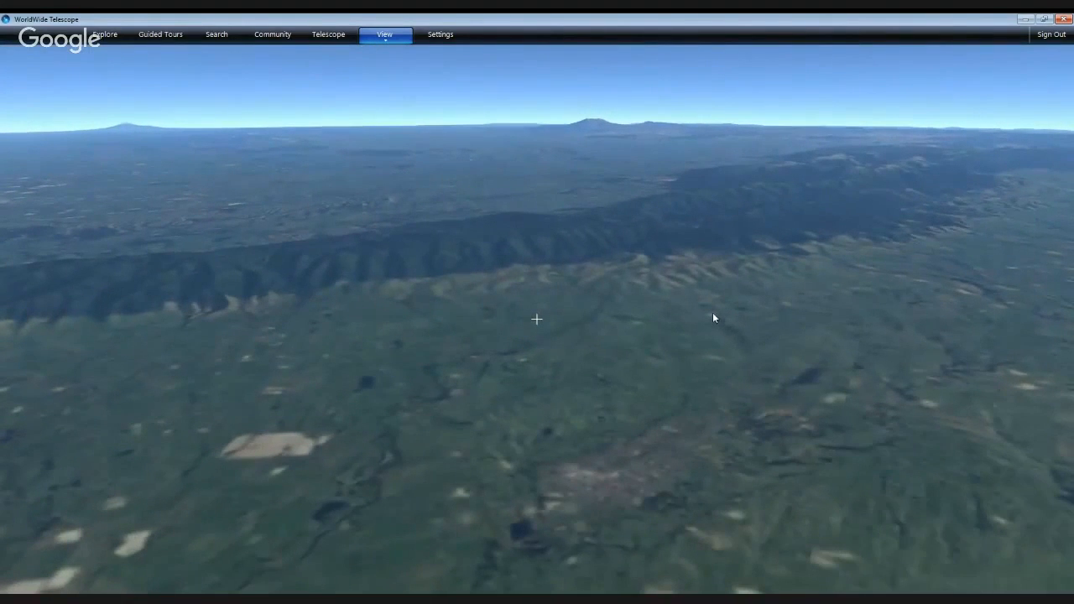
Fly across the terrain to the mountain range and turn to look along its length.
drag(703, 226, 572, 351)
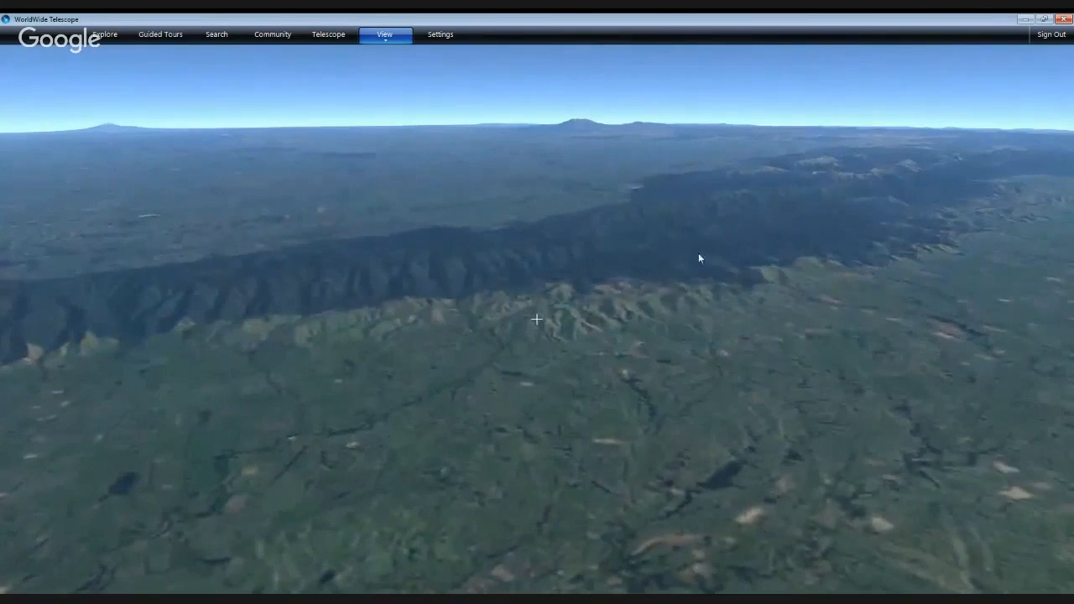
drag(697, 258, 630, 336)
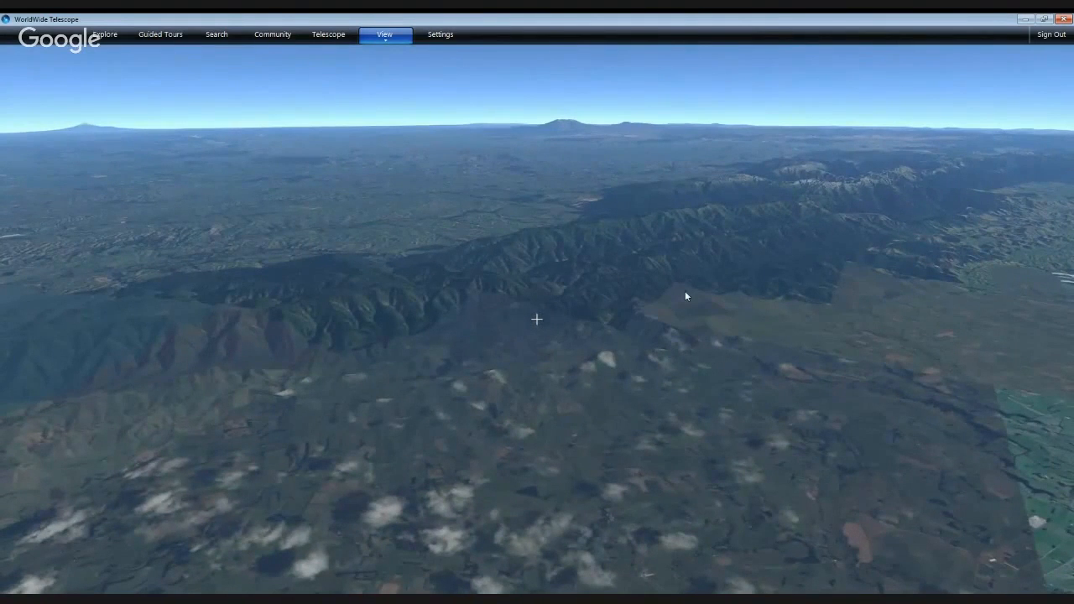
drag(673, 300, 651, 311)
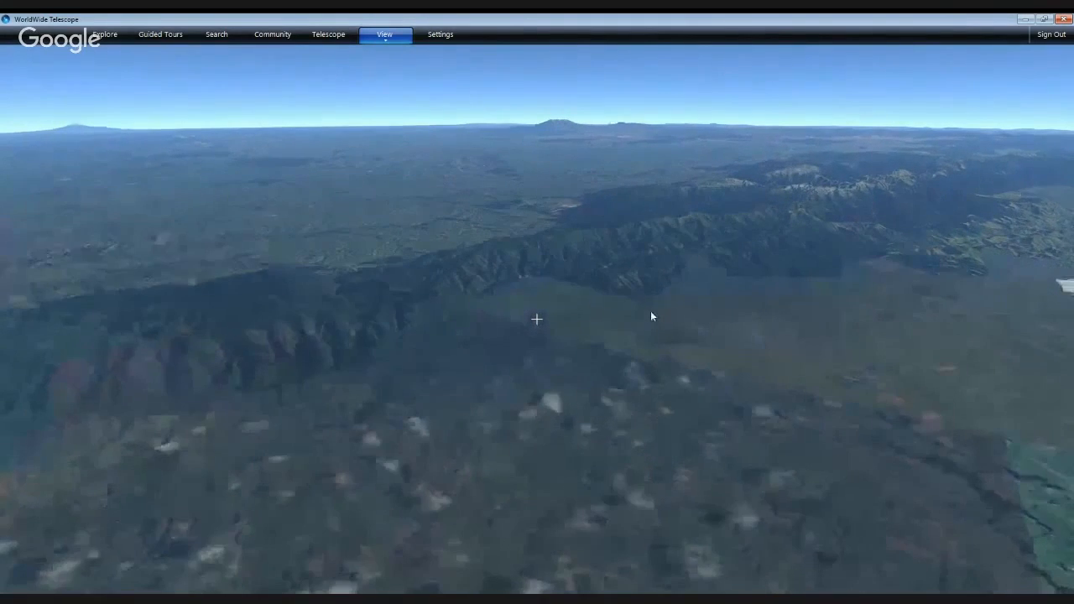
scroll(651, 311, up, 2)
middle_drag(651, 311, 607, 276)
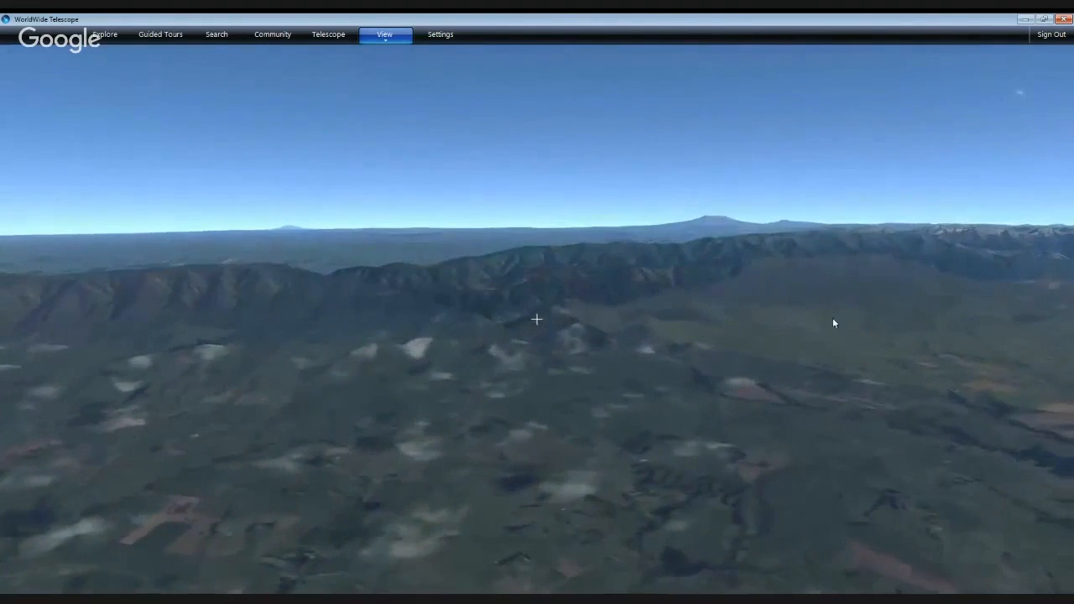
drag(833, 319, 599, 327)
drag(875, 317, 563, 338)
middle_drag(562, 334, 550, 333)
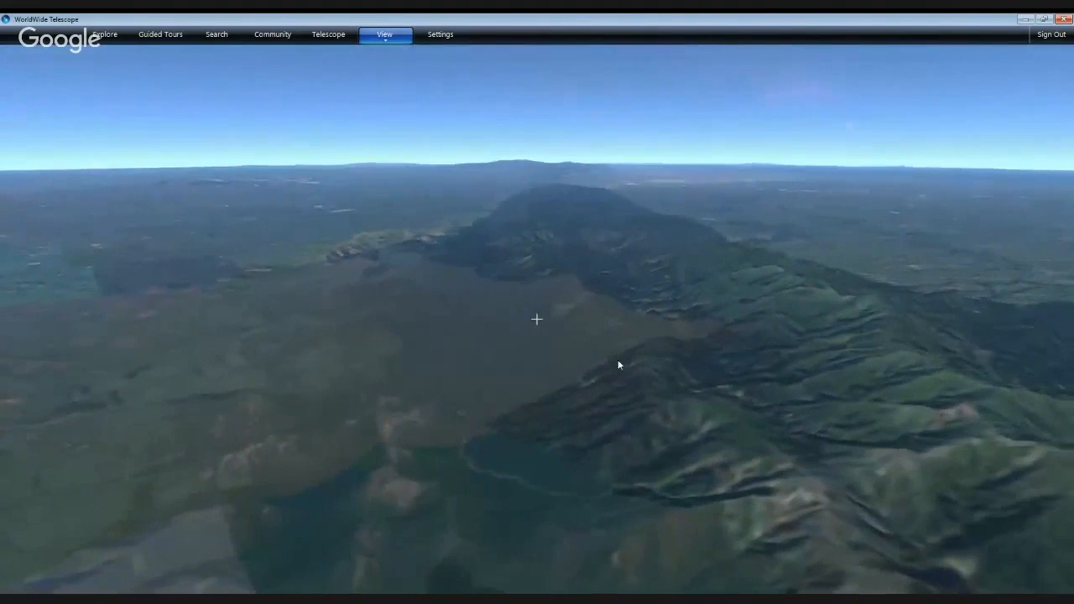
Descend to the mountain ridges and look around the peaks and valleys at close range.
scroll(618, 361, up, 5)
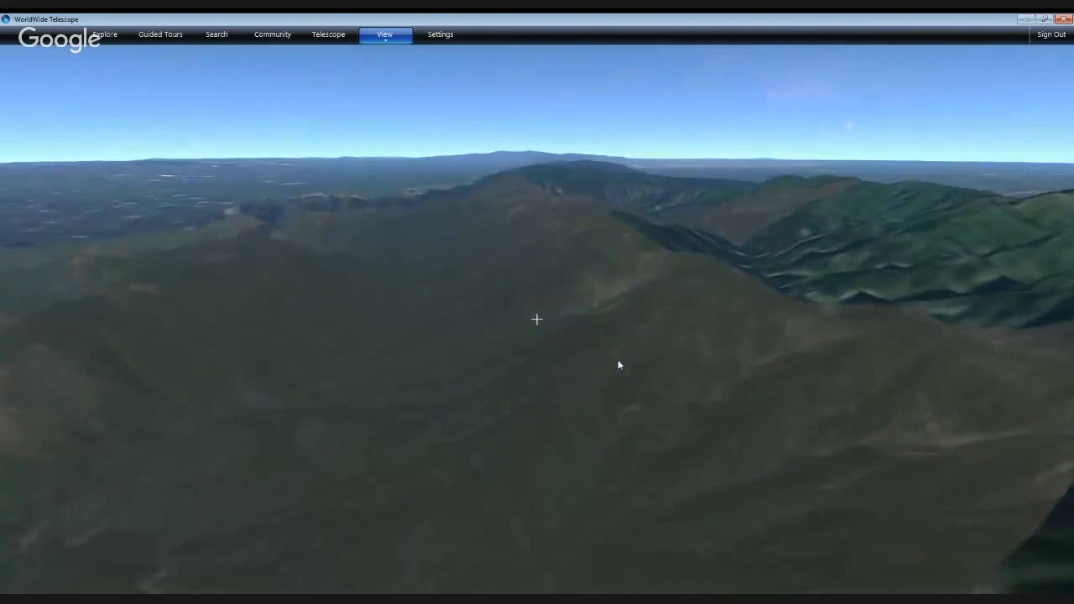
scroll(635, 363, up, 3)
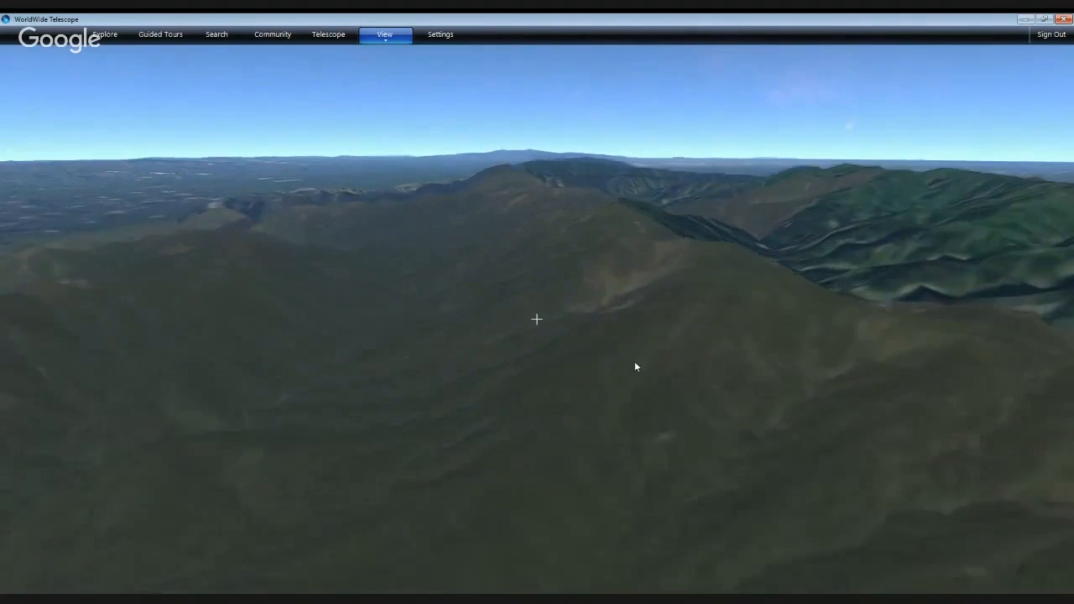
scroll(635, 367, up, 3)
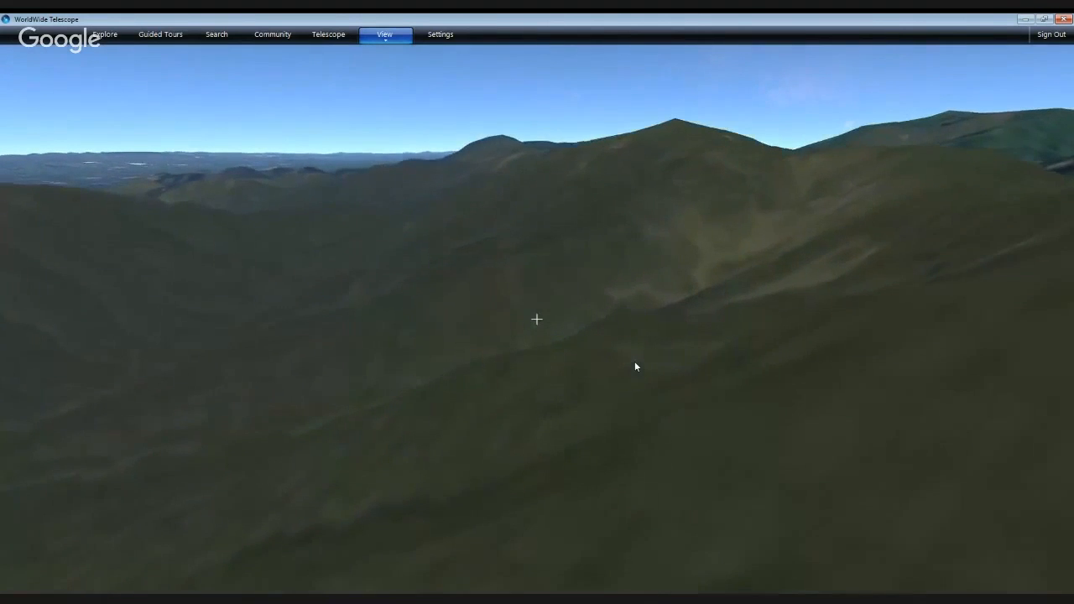
middle_drag(727, 363, 499, 417)
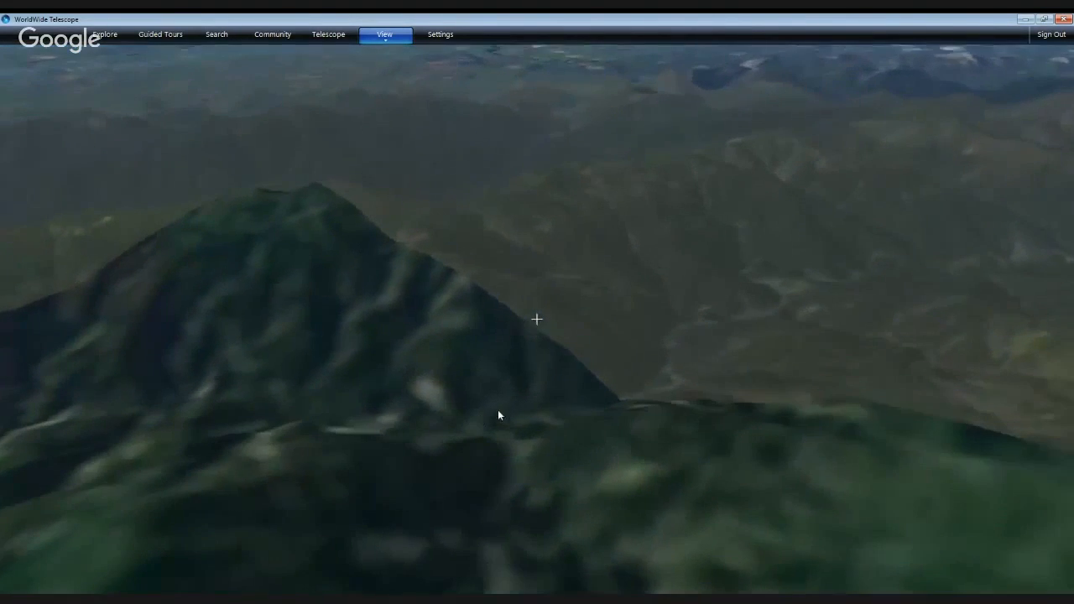
middle_drag(681, 395, 630, 408)
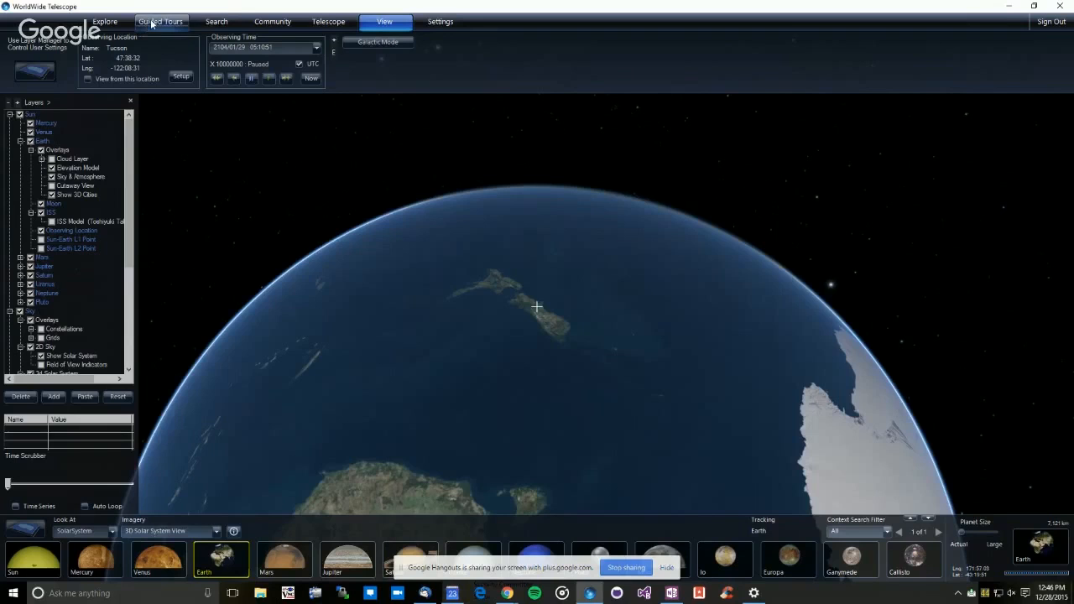
Switch from the solar system to the Sky view and pan along the Milky Way around Scorpius.
click(111, 531)
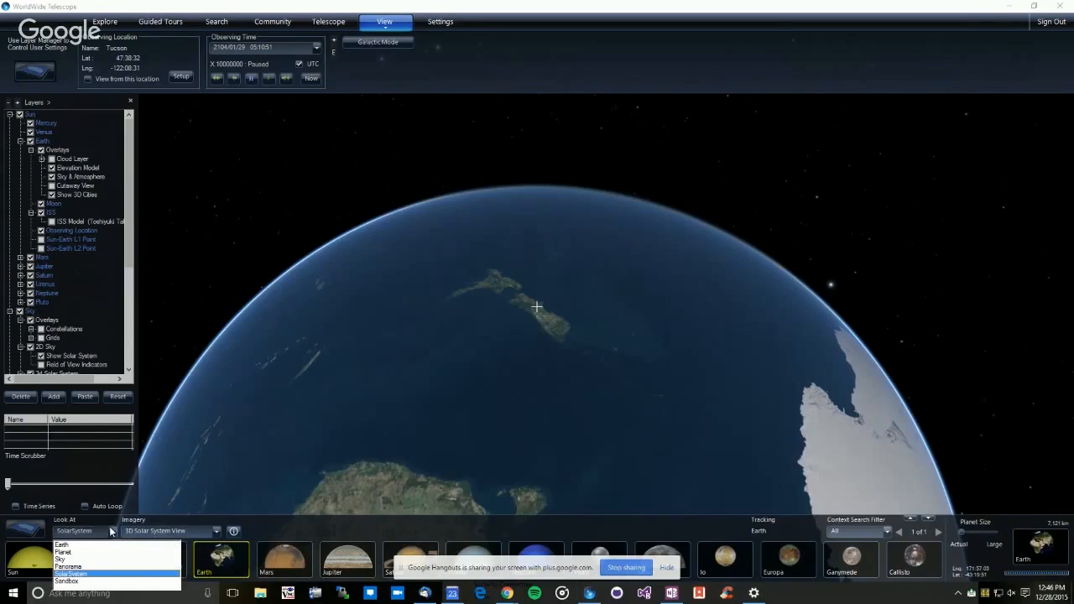
click(67, 566)
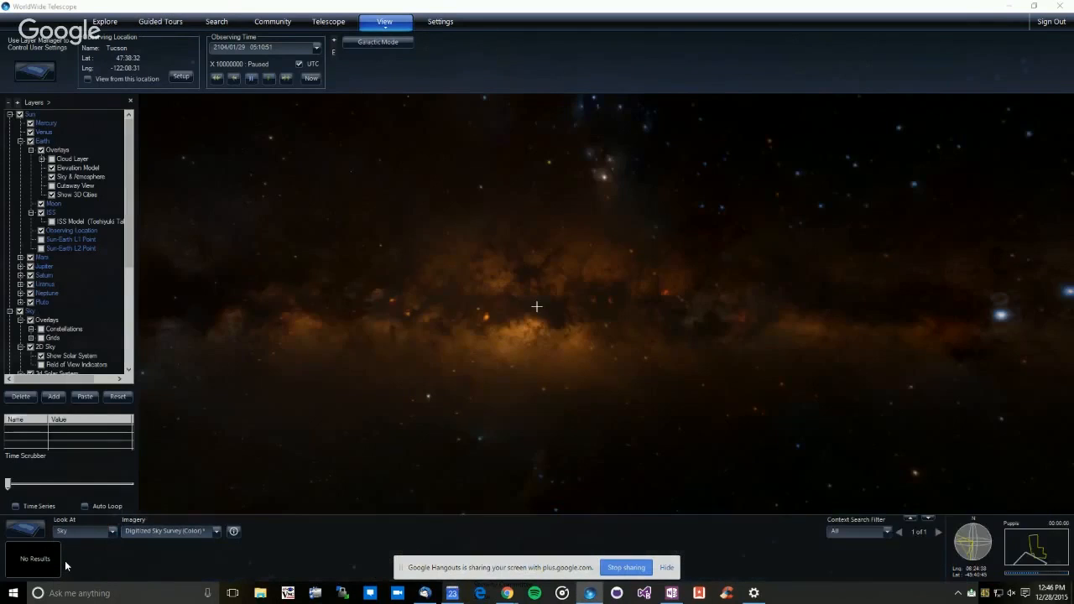
drag(564, 377, 443, 352)
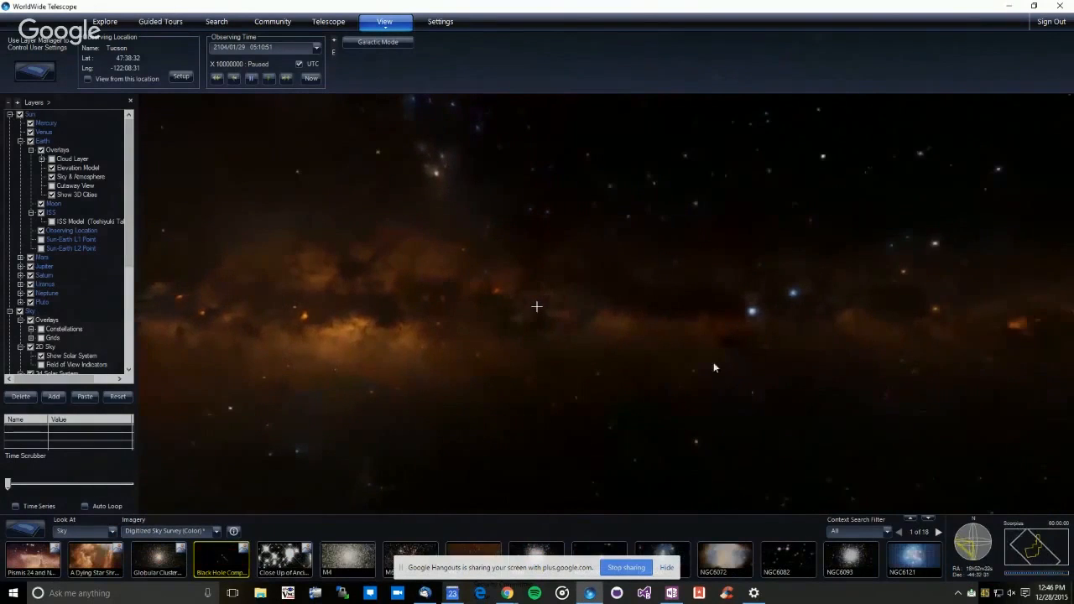
drag(713, 362, 583, 357)
drag(430, 323, 707, 350)
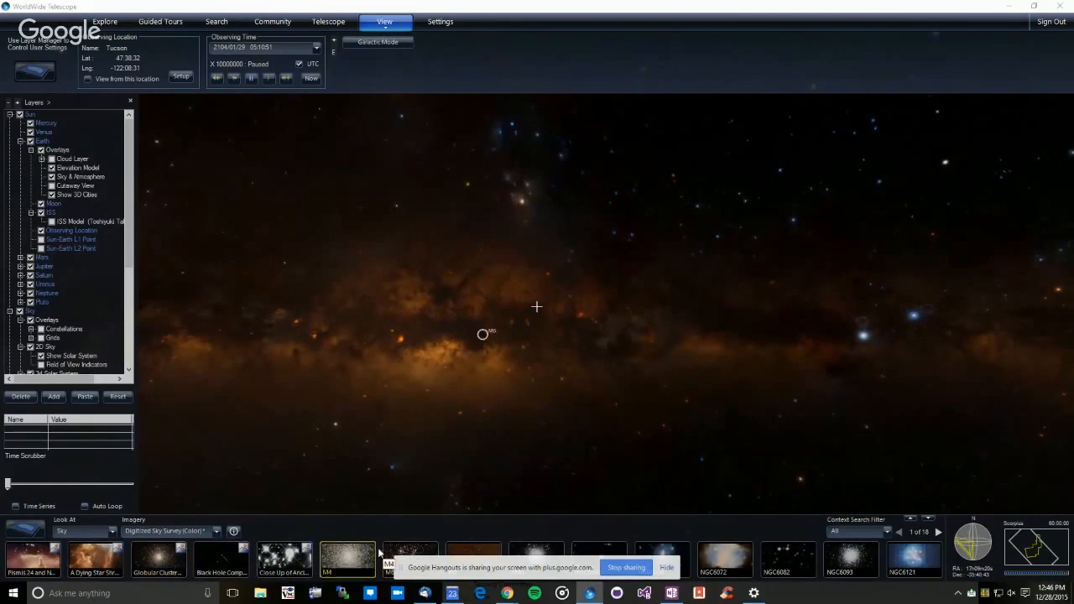
Locate the listed objects on the sky, such as globular cluster M80, and go to the Bug Nebula (NGC 6302) dying star image.
mouse_move(165, 557)
mouse_move(99, 553)
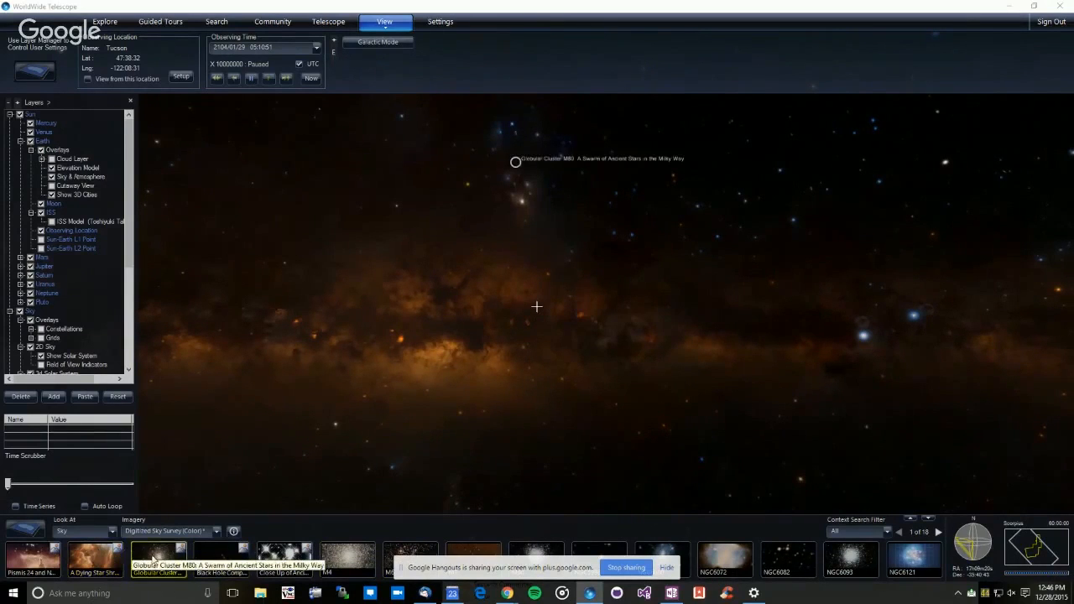
mouse_move(270, 557)
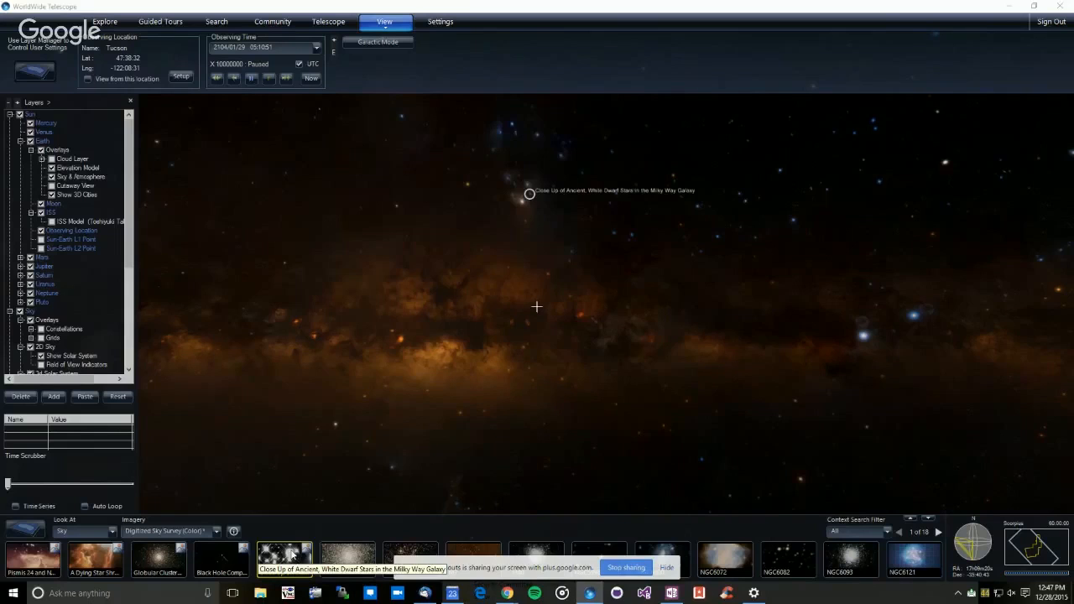
click(107, 561)
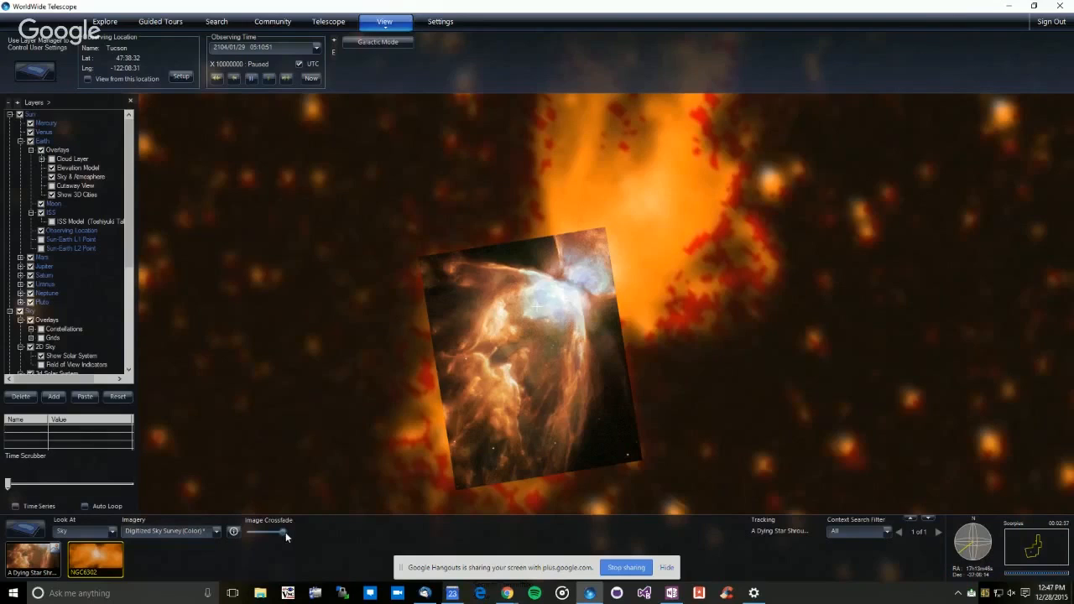
Adjust the crossfade to show the Bug Nebula image over the sky survey, and inspect its details up close.
mouse_move(286, 532)
mouse_down()
mouse_move(225, 538)
mouse_move(307, 536)
mouse_move(255, 539)
mouse_move(293, 535)
mouse_up()
scroll(640, 320, up, 3)
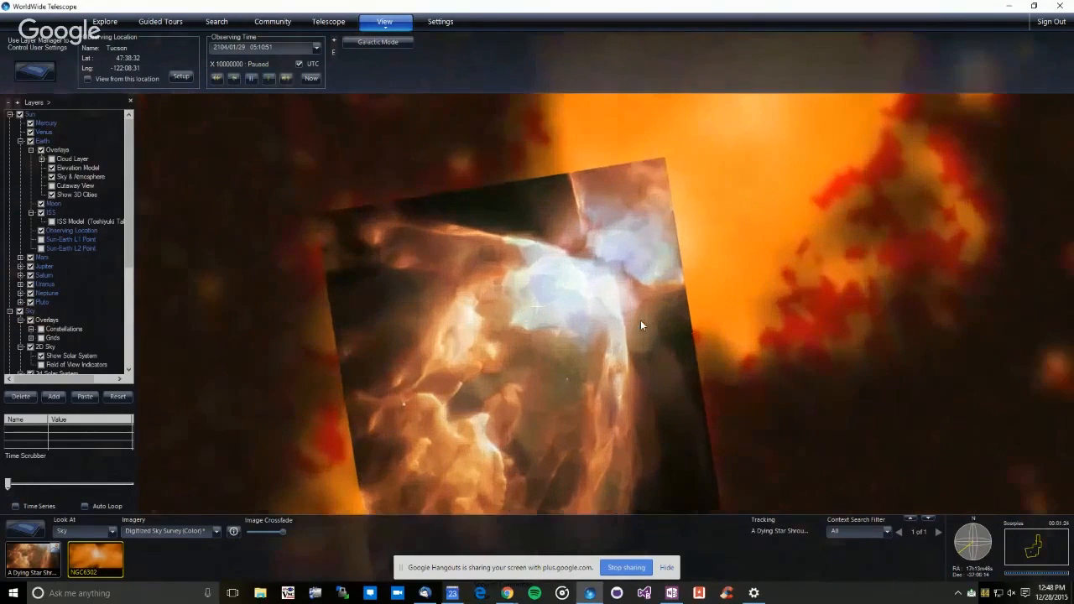
scroll(458, 352, up, 2)
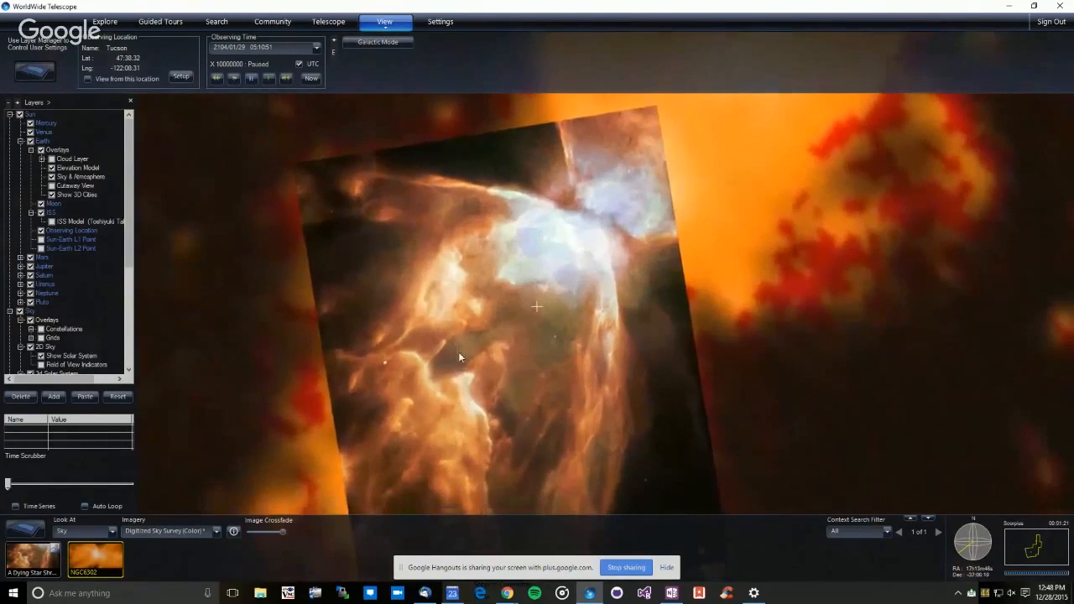
Return to a wide view of the Milky Way and examine where Pismis 24, the black hole companion star and NGC6072 lie.
scroll(458, 351, down, 5)
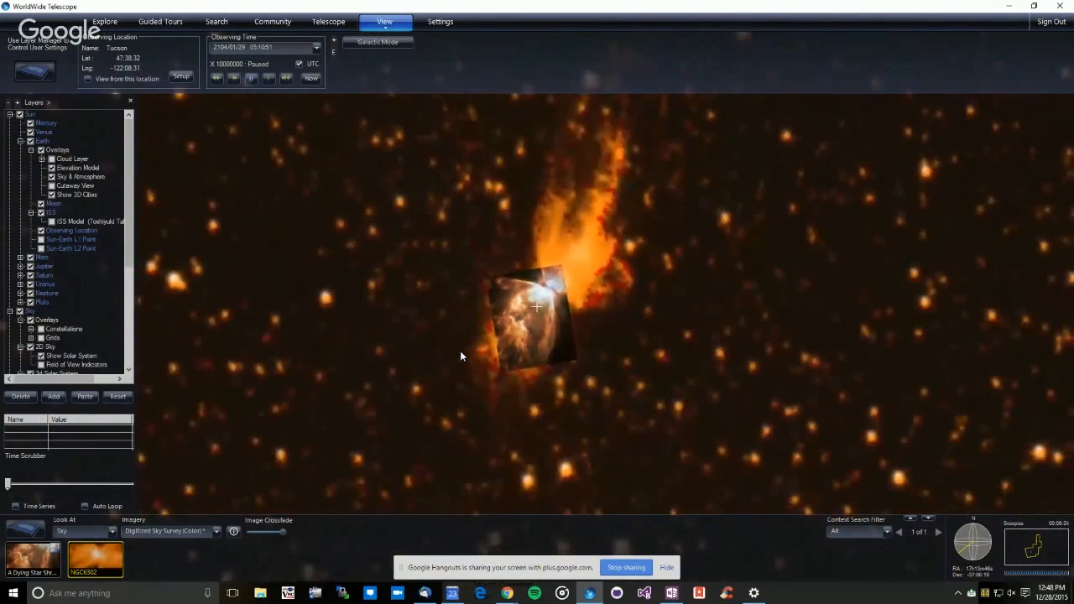
scroll(459, 352, down, 4)
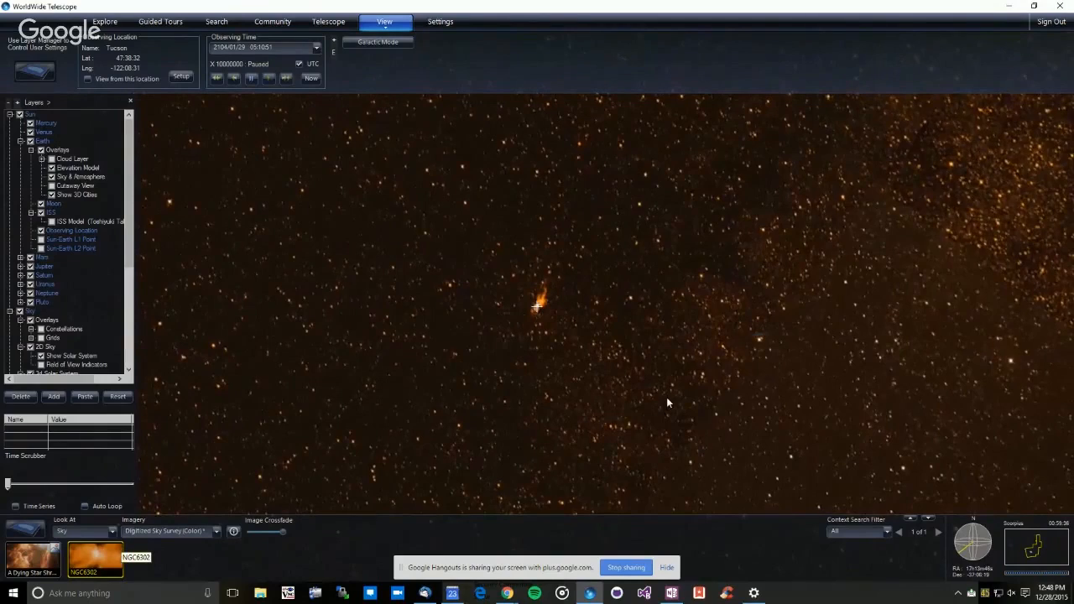
scroll(668, 404, down, 3)
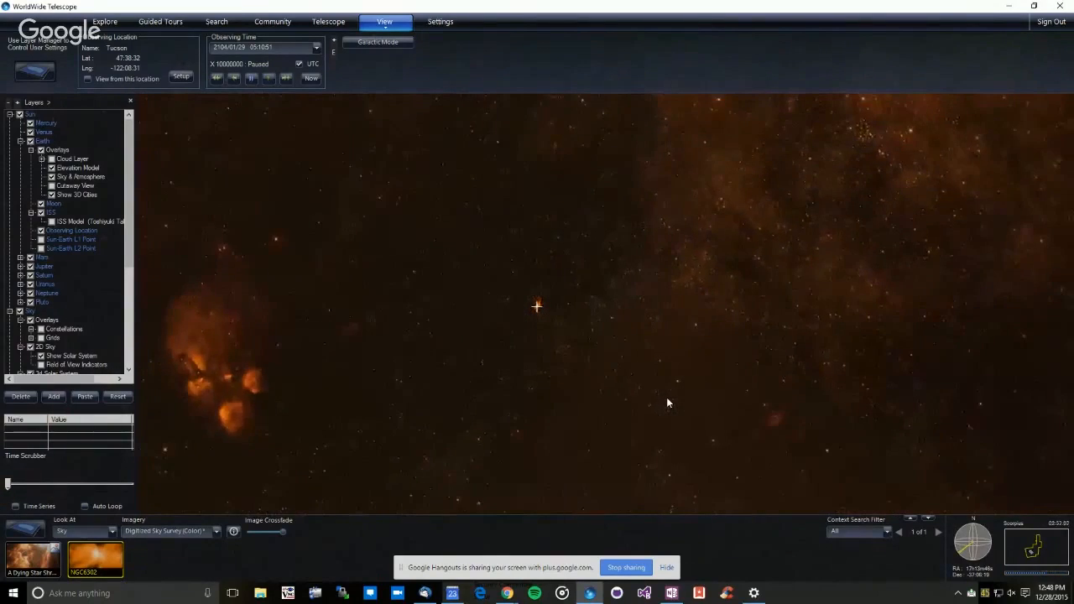
scroll(667, 403, down, 3)
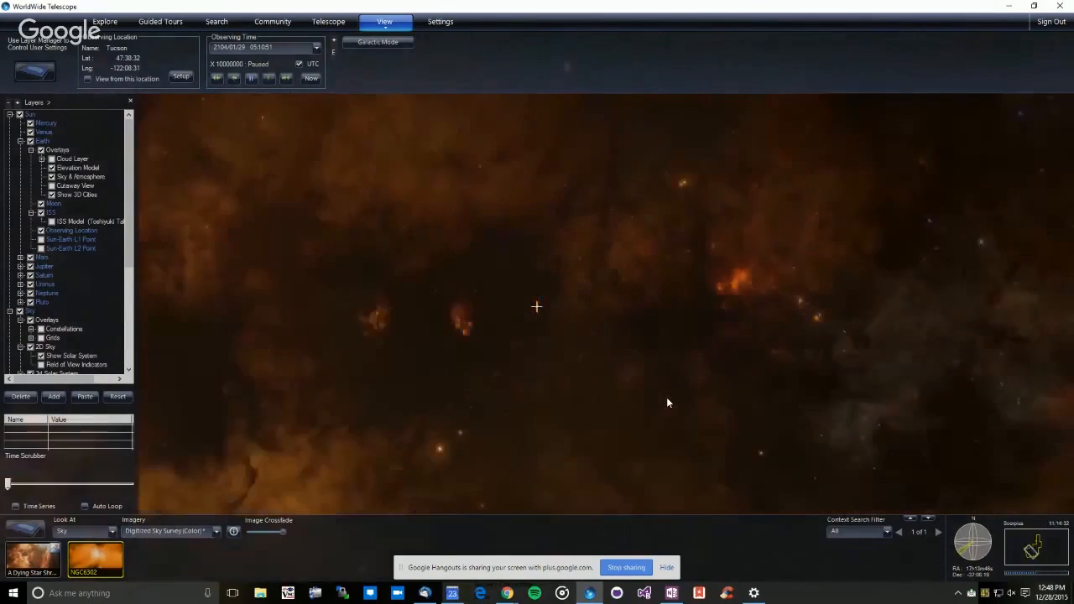
scroll(667, 403, down, 3)
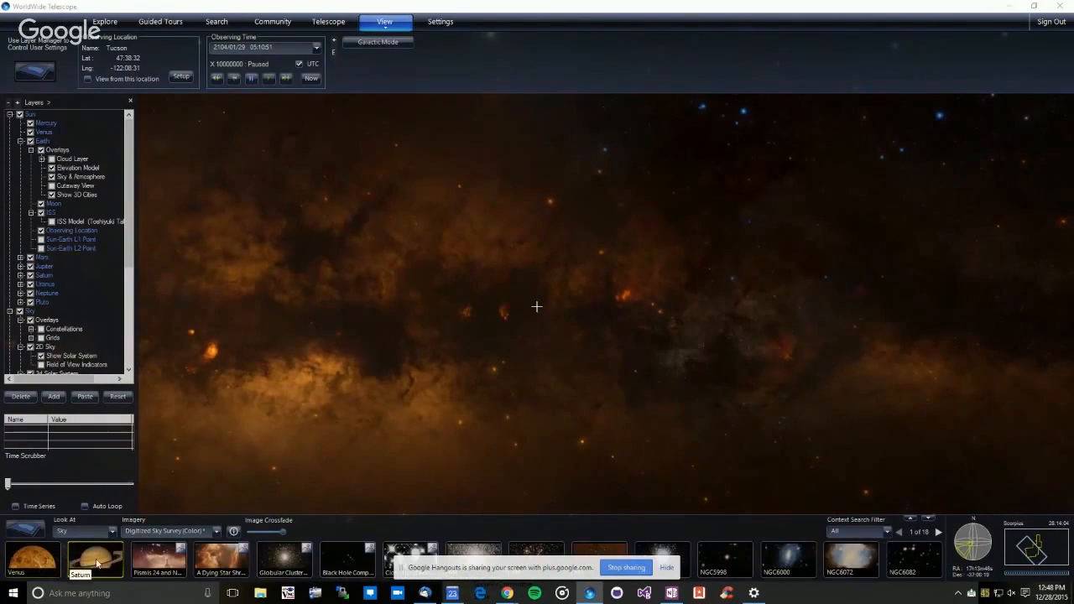
mouse_move(152, 566)
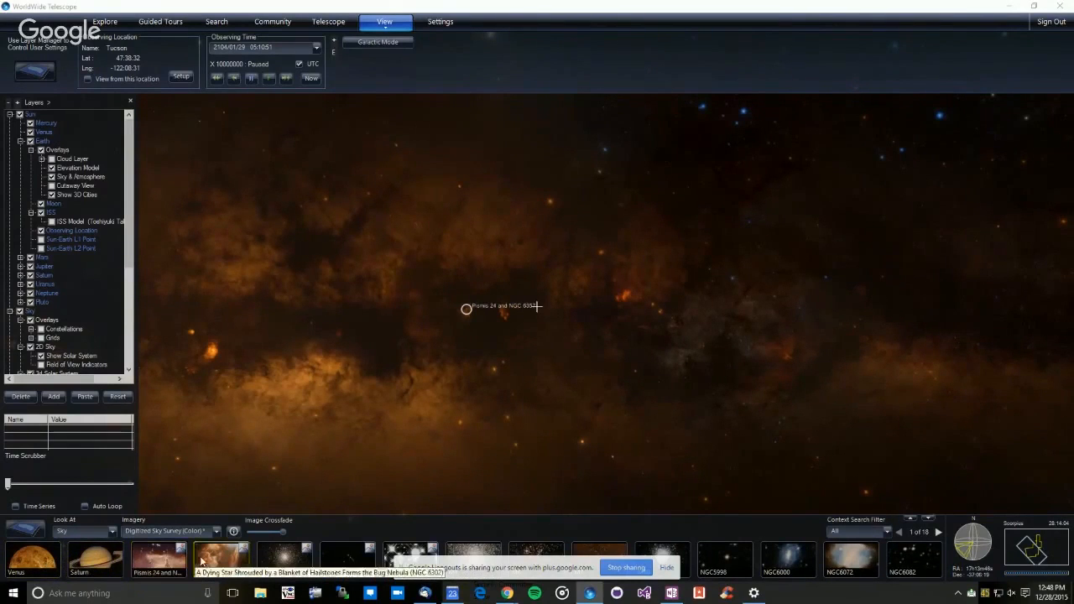
mouse_move(372, 557)
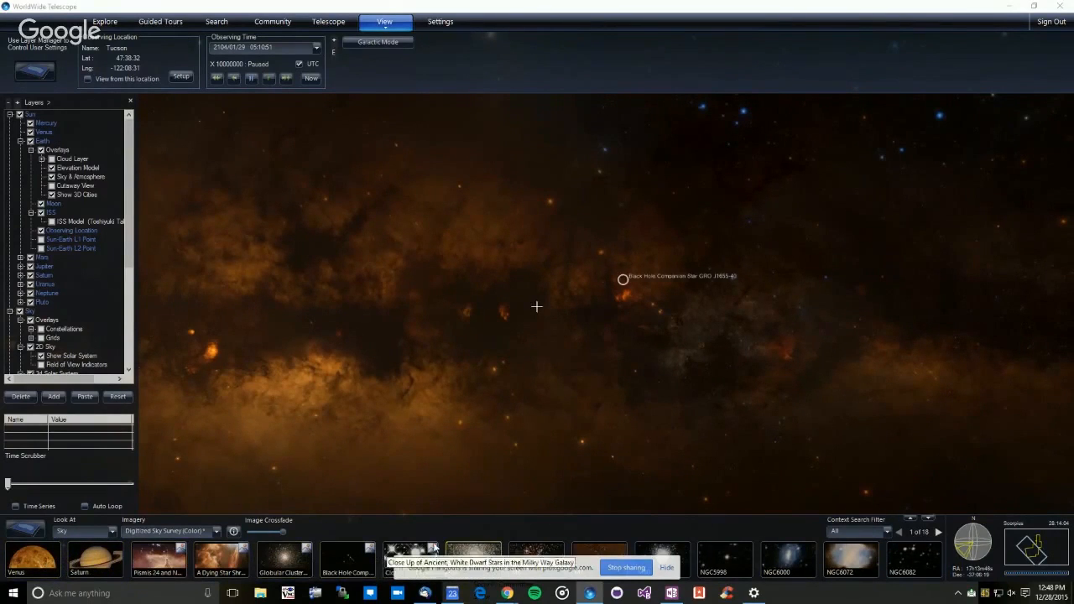
mouse_move(871, 561)
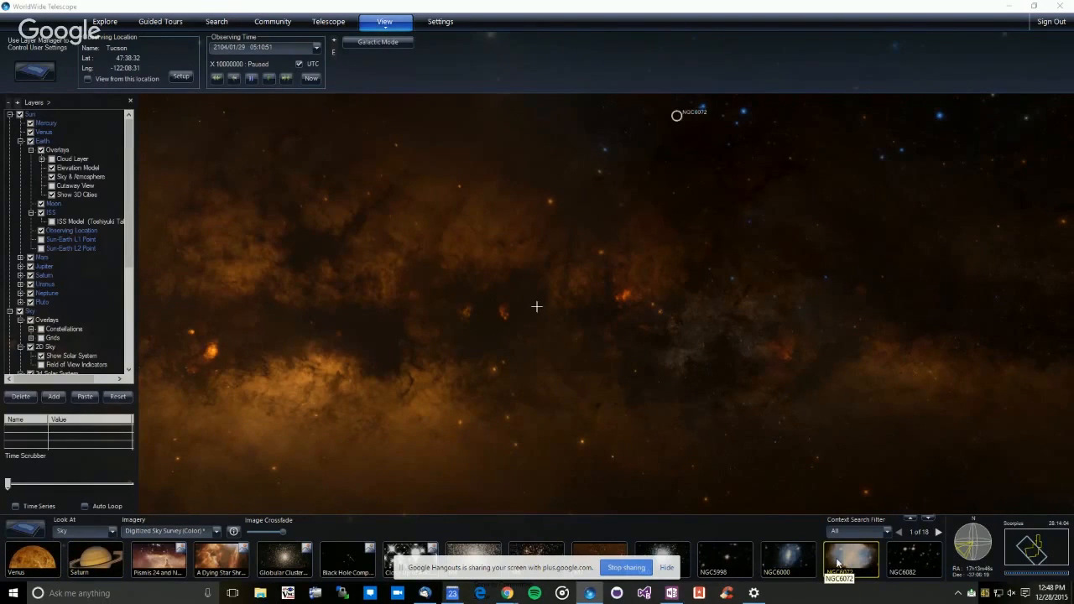
Show the next page of nearby sky objects and bring up the guided tour categories.
click(938, 532)
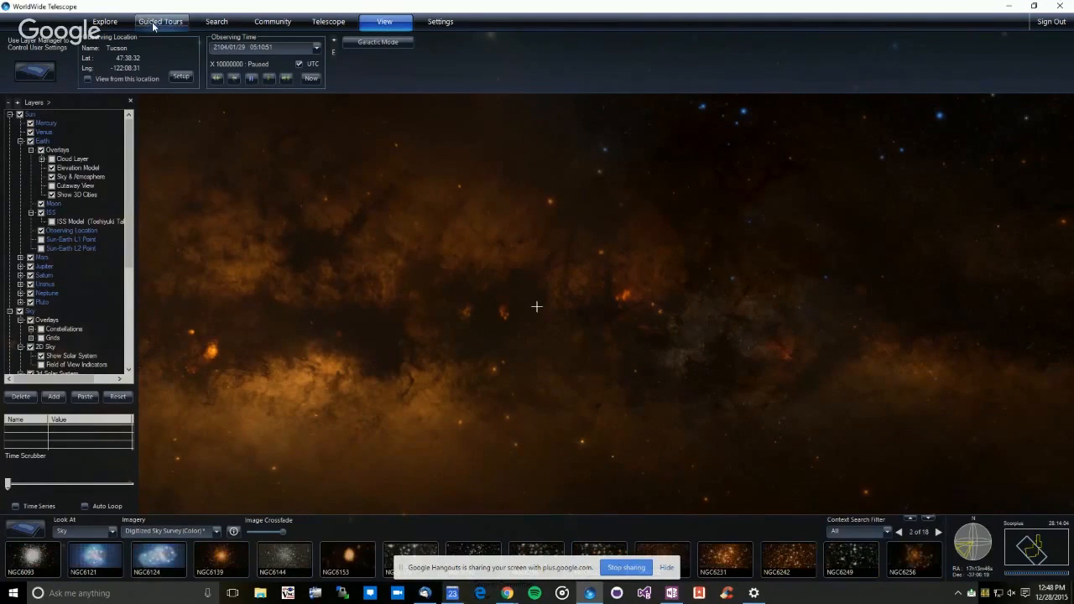
click(154, 26)
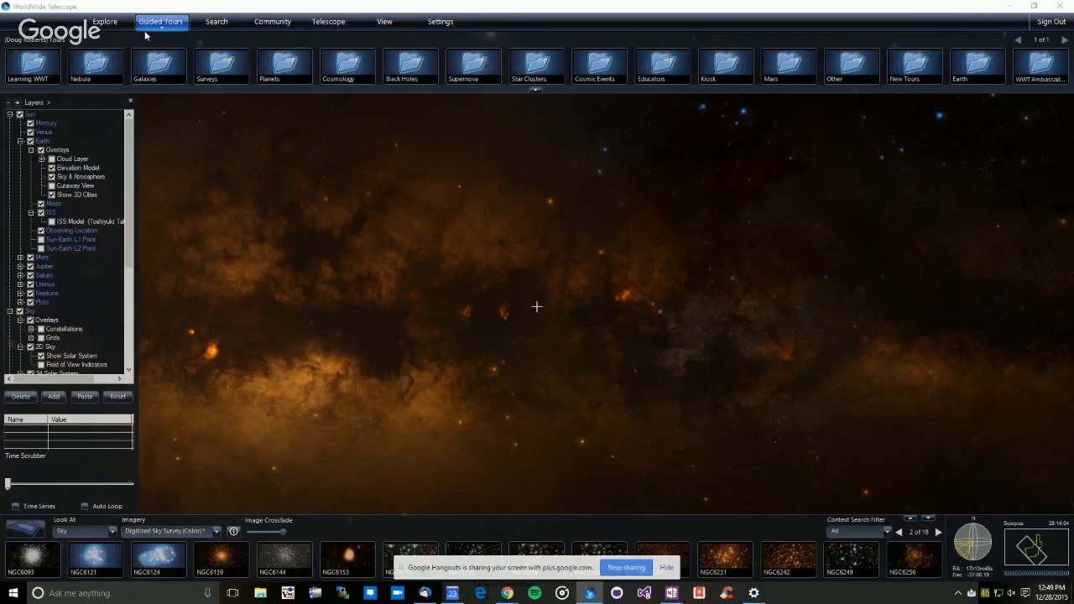
Start opening a saved tour file and browse to the WWT/Tours folder in the OneDrive Documents.
click(126, 34)
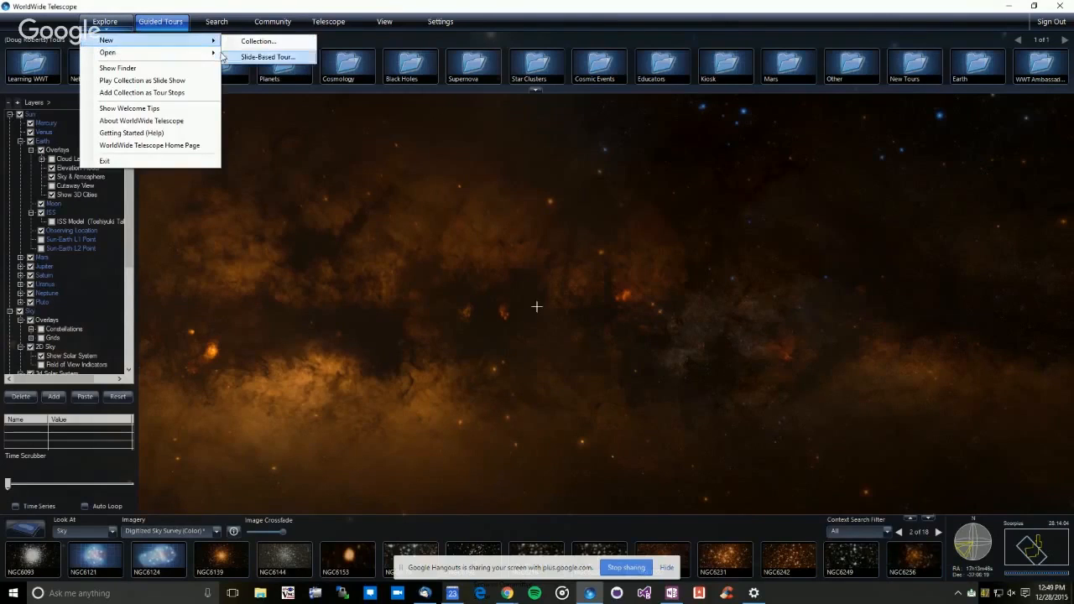
mouse_move(181, 53)
click(244, 55)
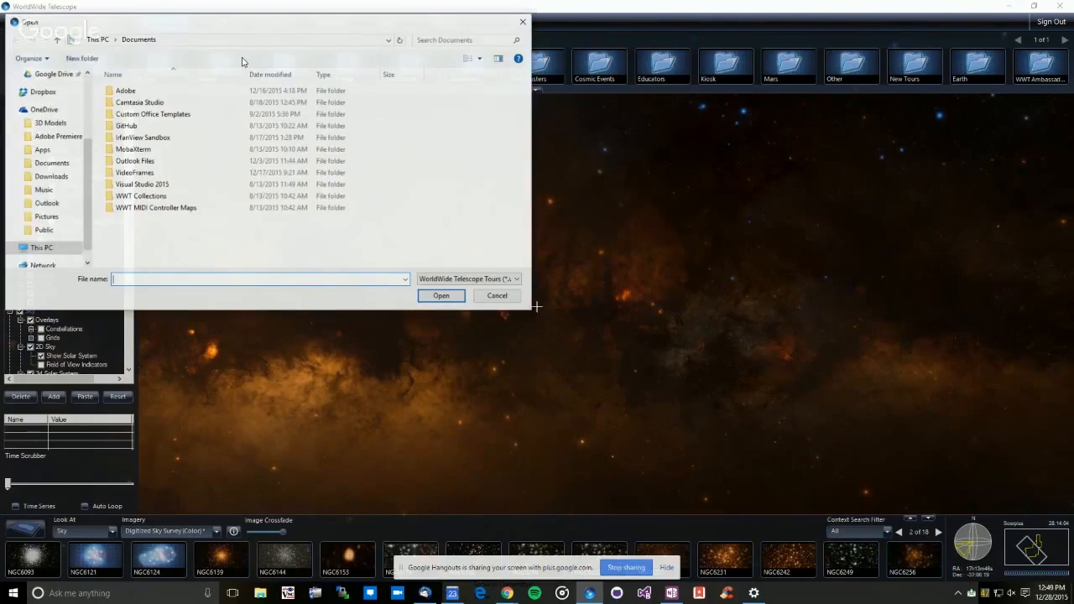
scroll(84, 210, down, 1)
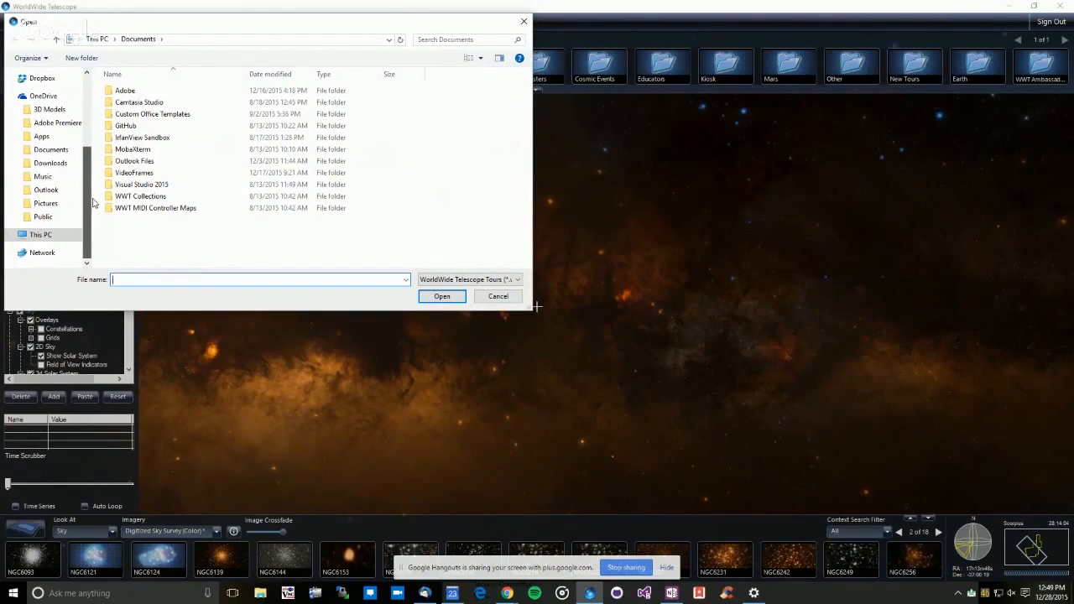
scroll(91, 210, up, 1)
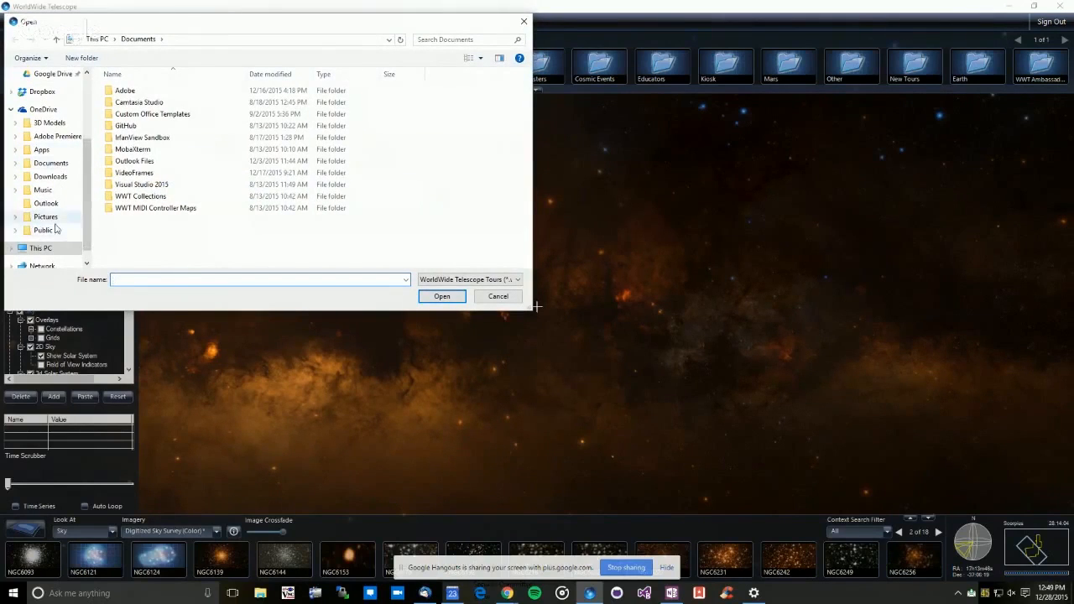
click(51, 164)
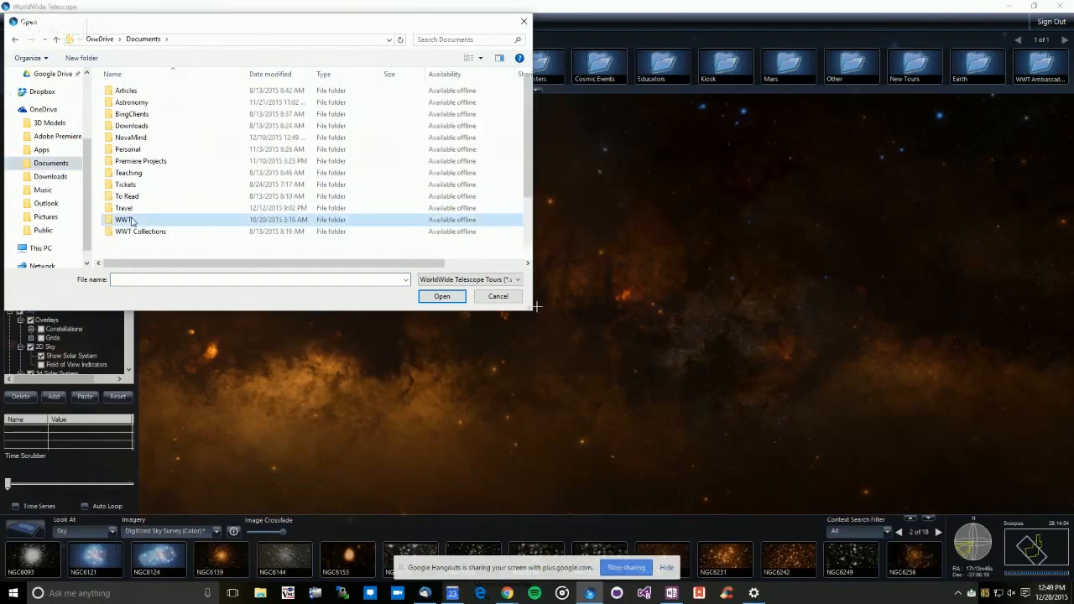
double_click(122, 219)
scroll(119, 239, down, 2)
double_click(122, 228)
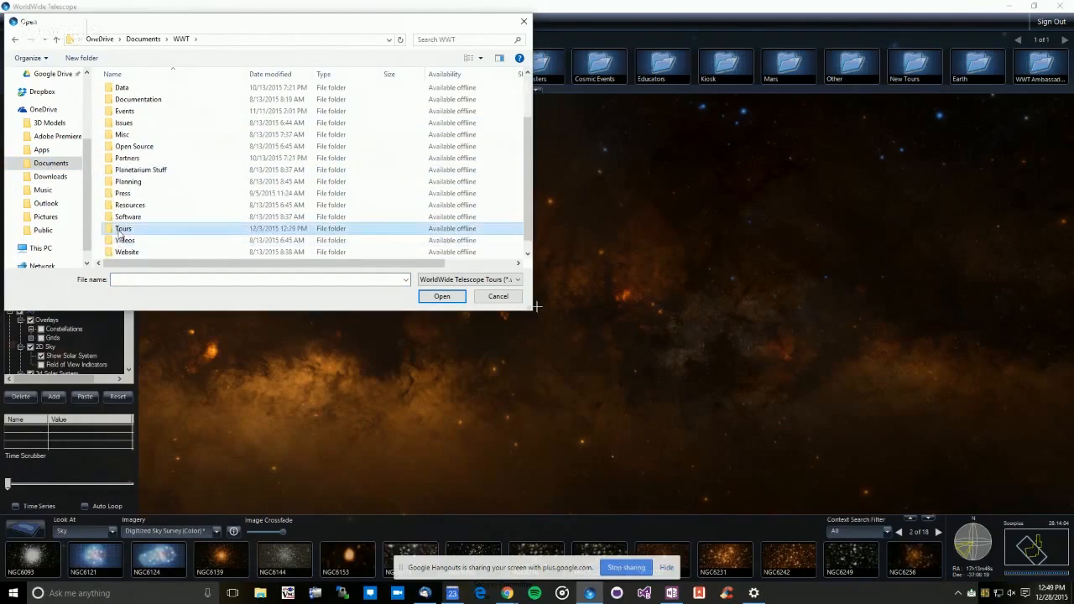
Find the Mars Cave folder among the tours and open the tour stored in it.
scroll(141, 195, down, 2)
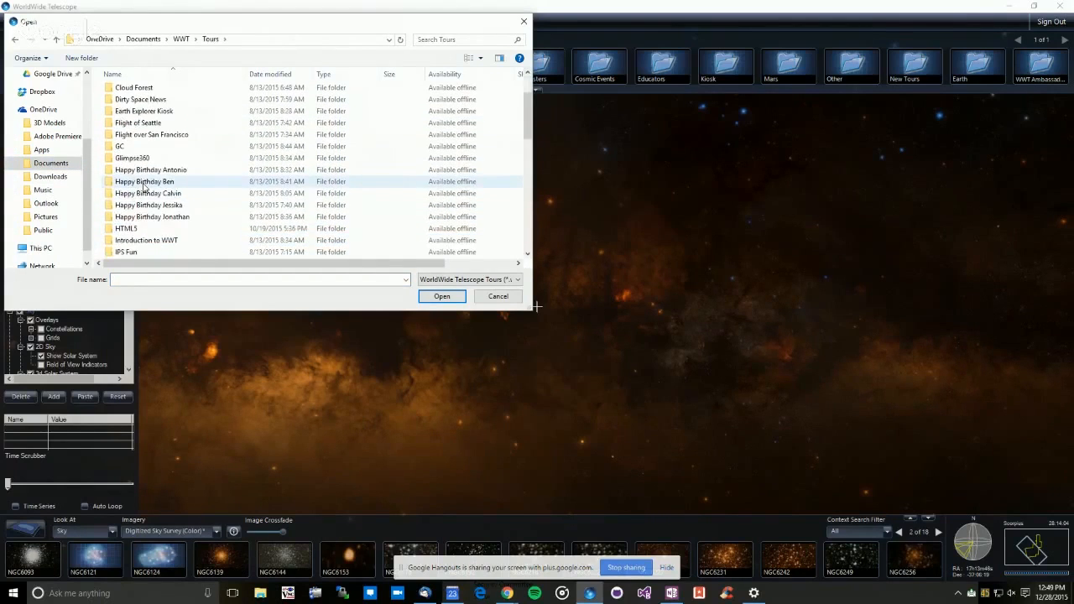
scroll(144, 186, down, 3)
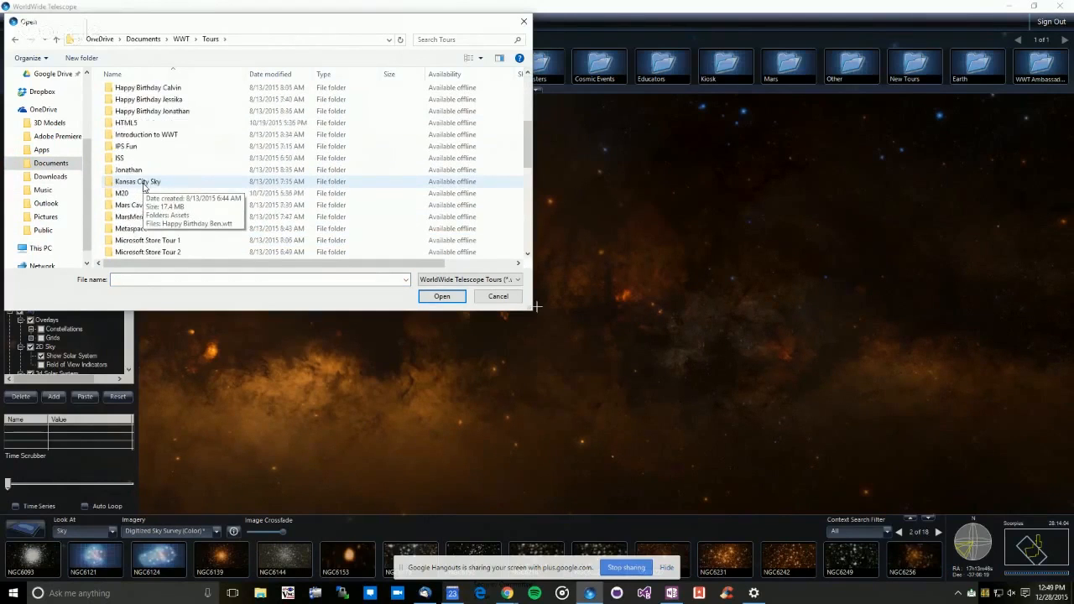
scroll(149, 203, down, 1)
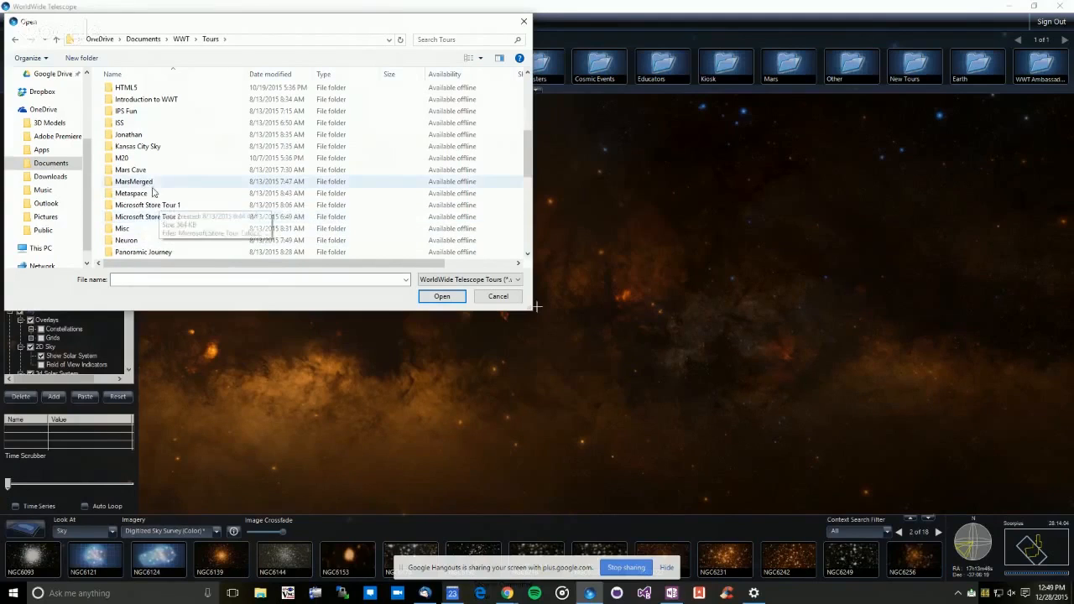
scroll(145, 173, down, 1)
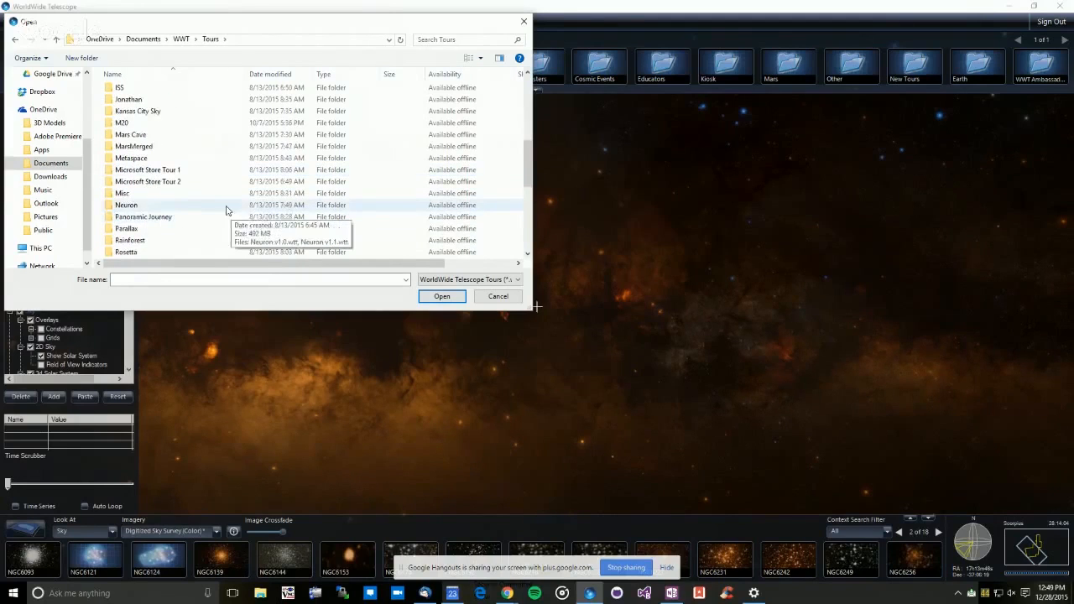
double_click(134, 134)
double_click(134, 92)
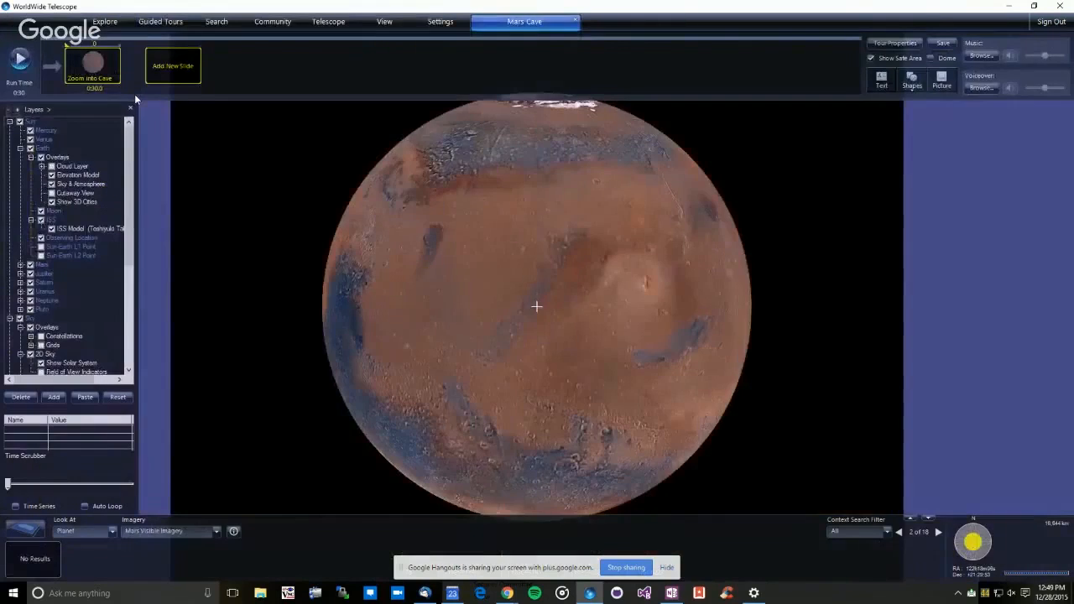
Play the Mars Cave tour and examine the dark pit and the collapsed channels around it at different scales.
click(19, 59)
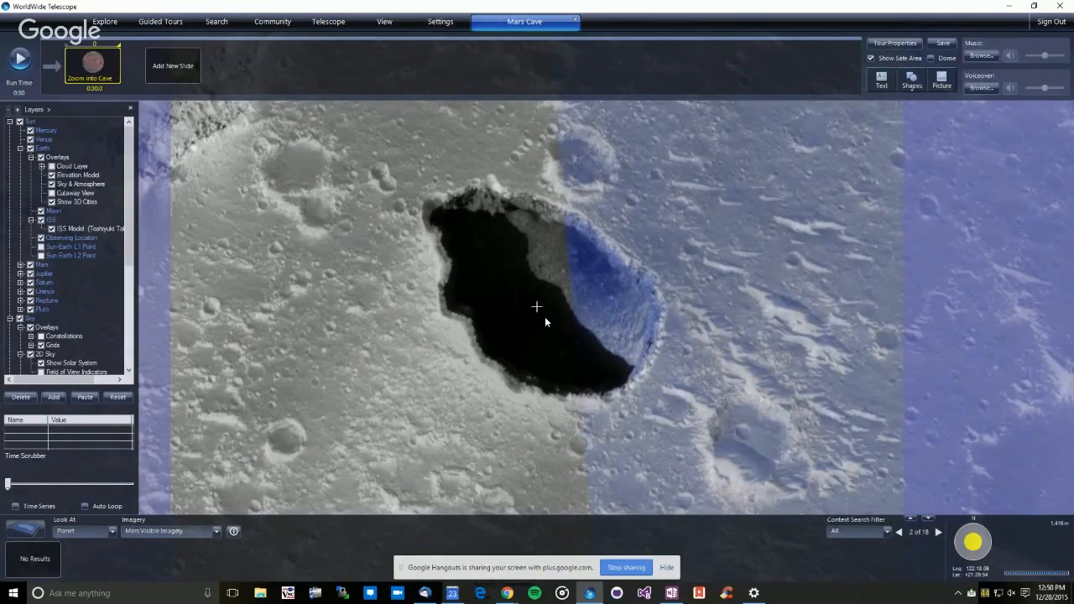
scroll(545, 316, down, 5)
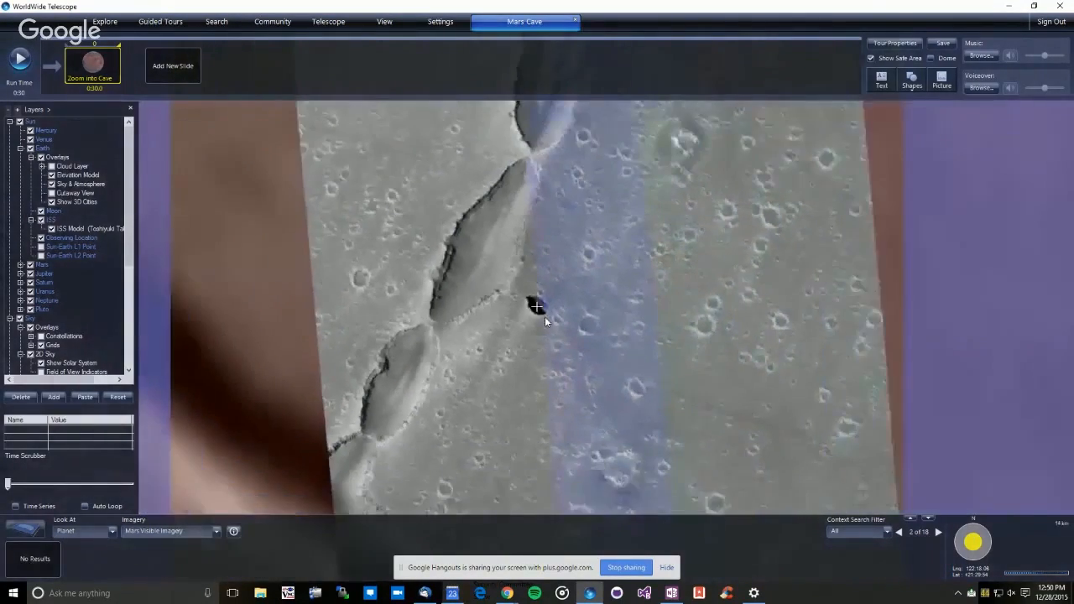
scroll(544, 316, down, 1)
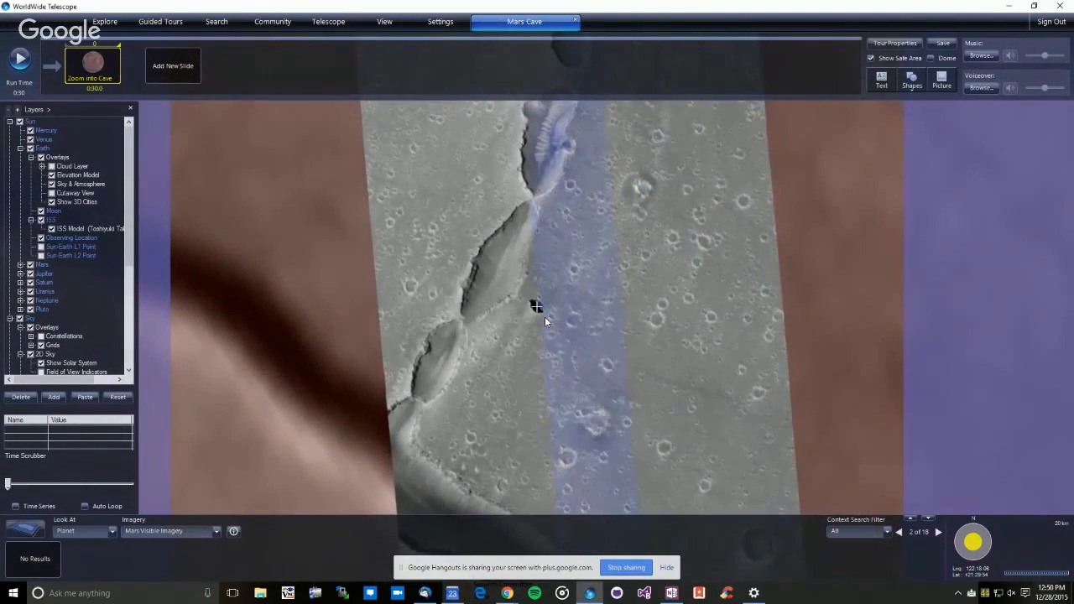
scroll(544, 317, down, 3)
scroll(545, 316, up, 3)
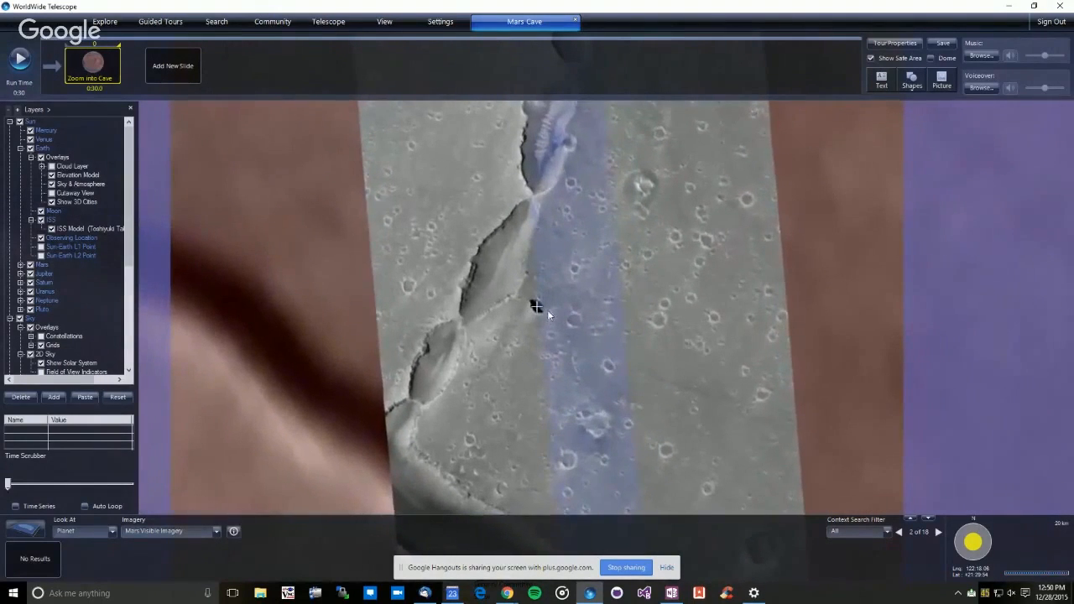
scroll(538, 316, up, 3)
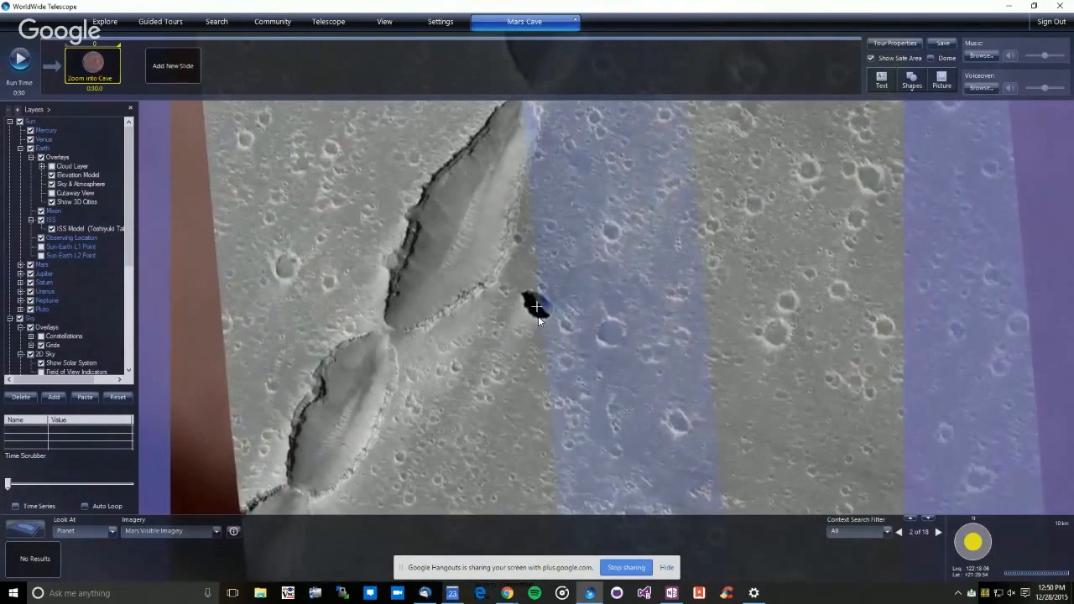
mouse_move(537, 315)
mouse_down()
mouse_move(584, 330)
mouse_move(539, 324)
mouse_up()
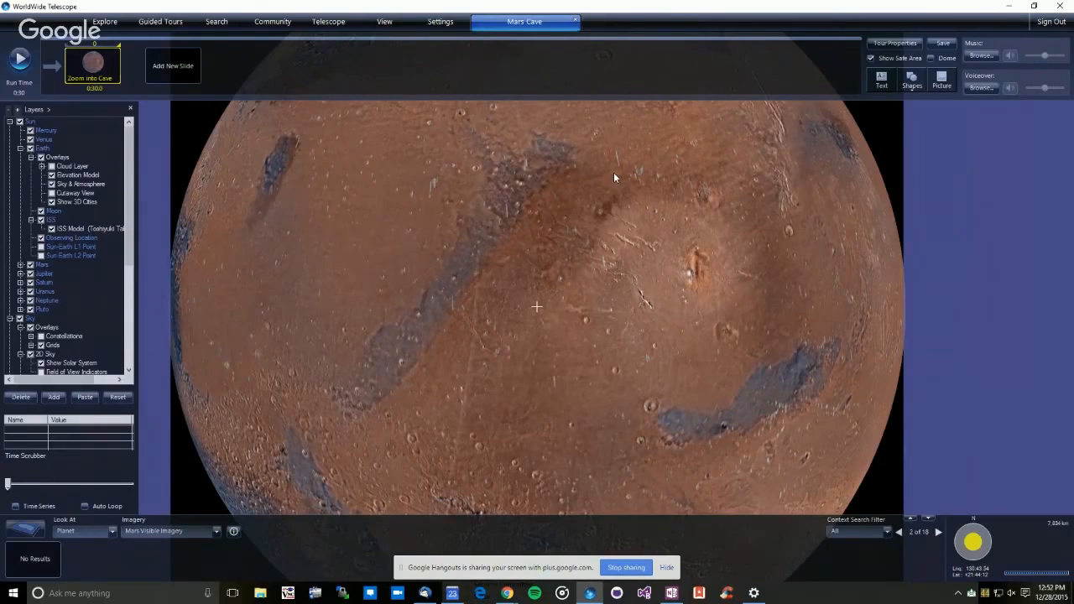
Rotate the Mars globe and examine its surface features and north polar cap from several sides.
drag(553, 328, 450, 350)
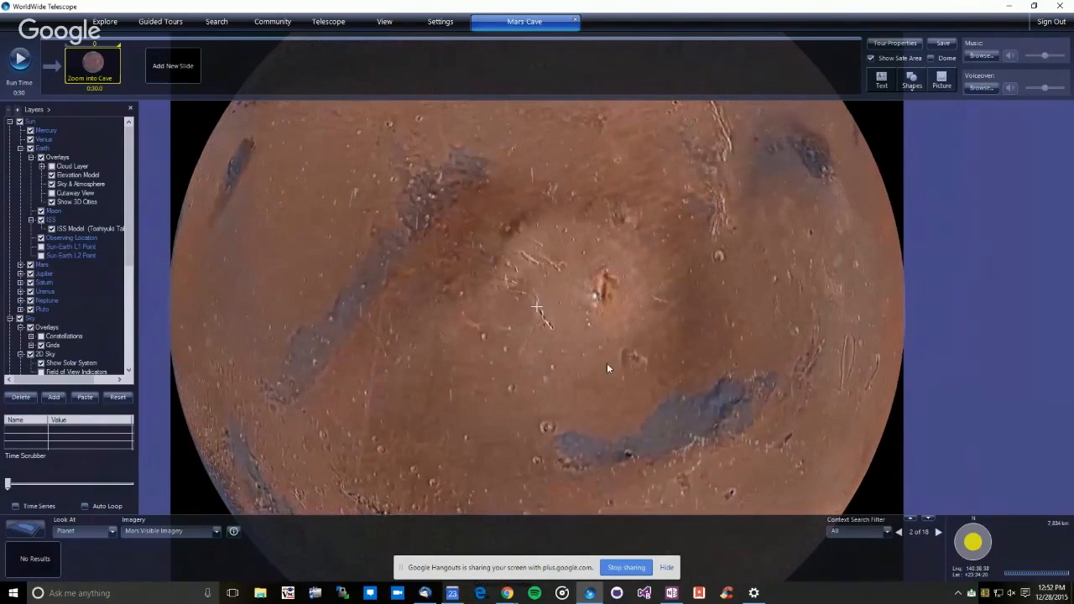
scroll(653, 369, down, 5)
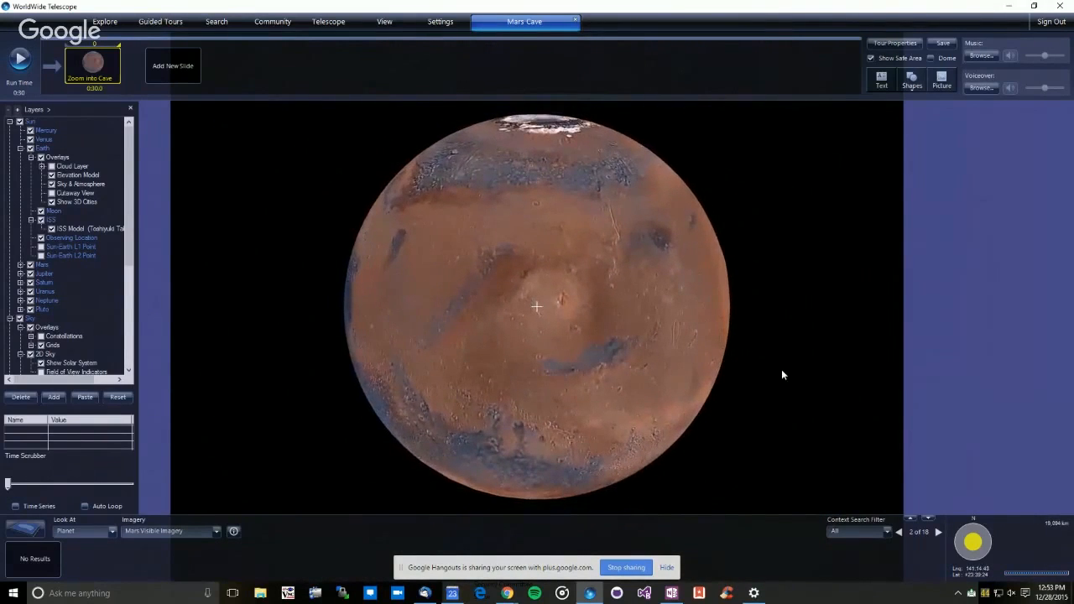
drag(746, 378, 666, 380)
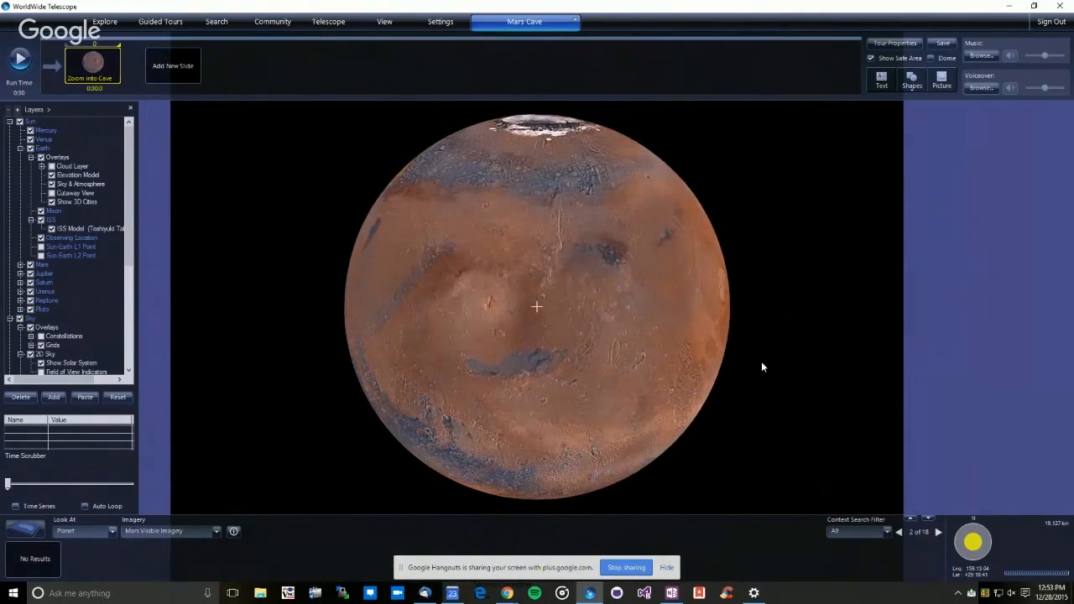
scroll(761, 367, down, 3)
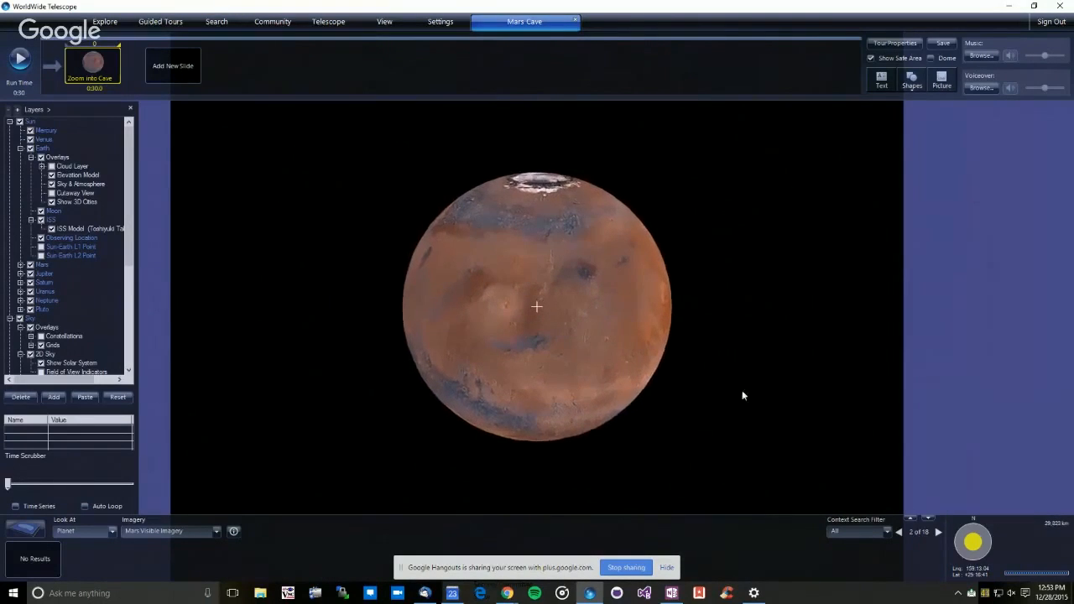
drag(742, 395, 714, 307)
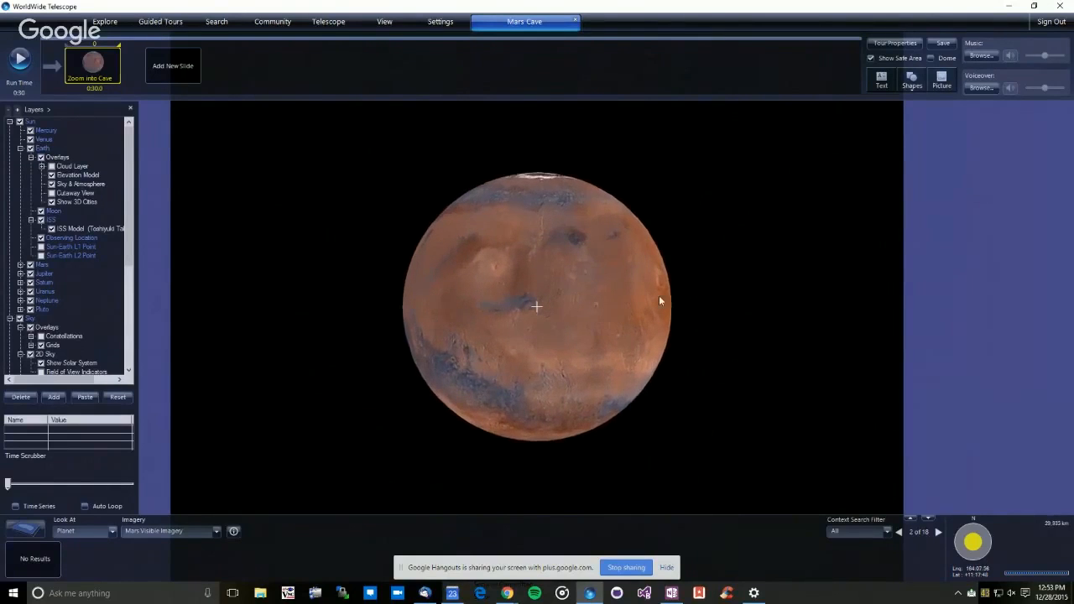
scroll(658, 302, up, 1)
drag(603, 301, 647, 313)
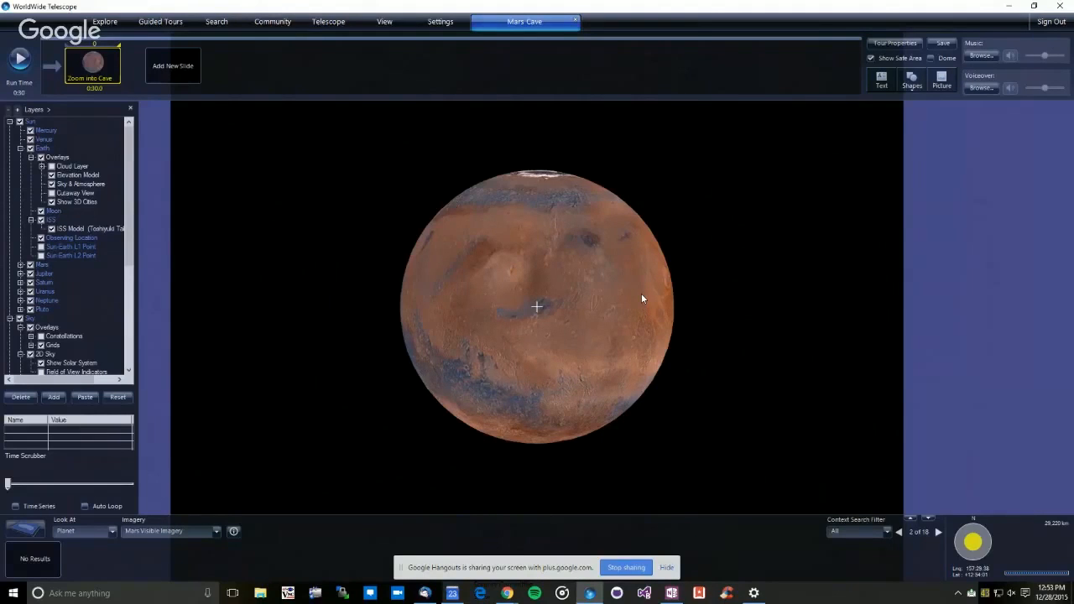
drag(641, 298, 542, 350)
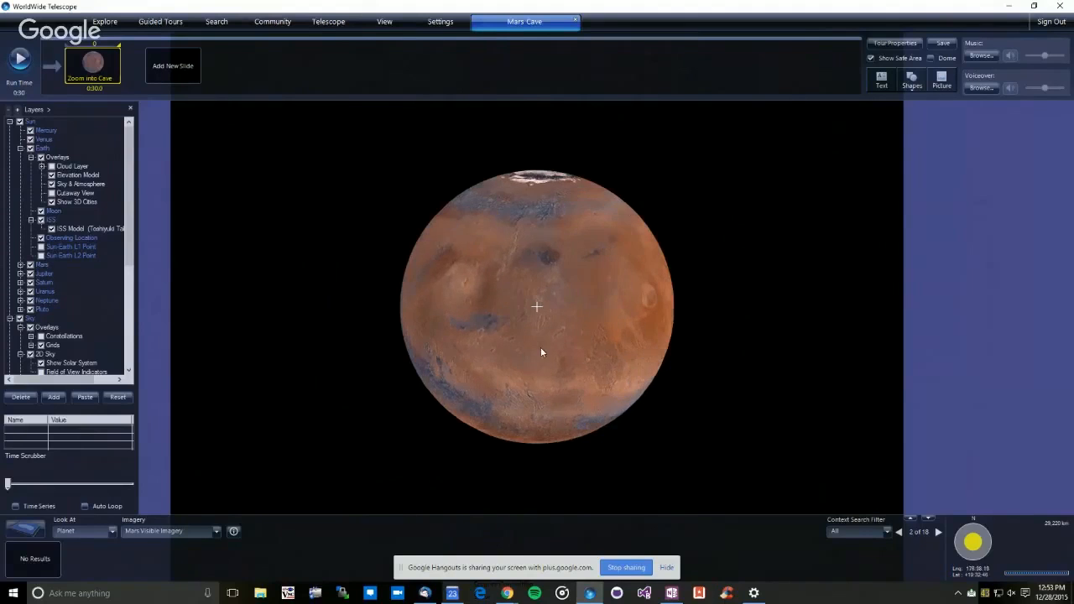
drag(599, 321, 568, 313)
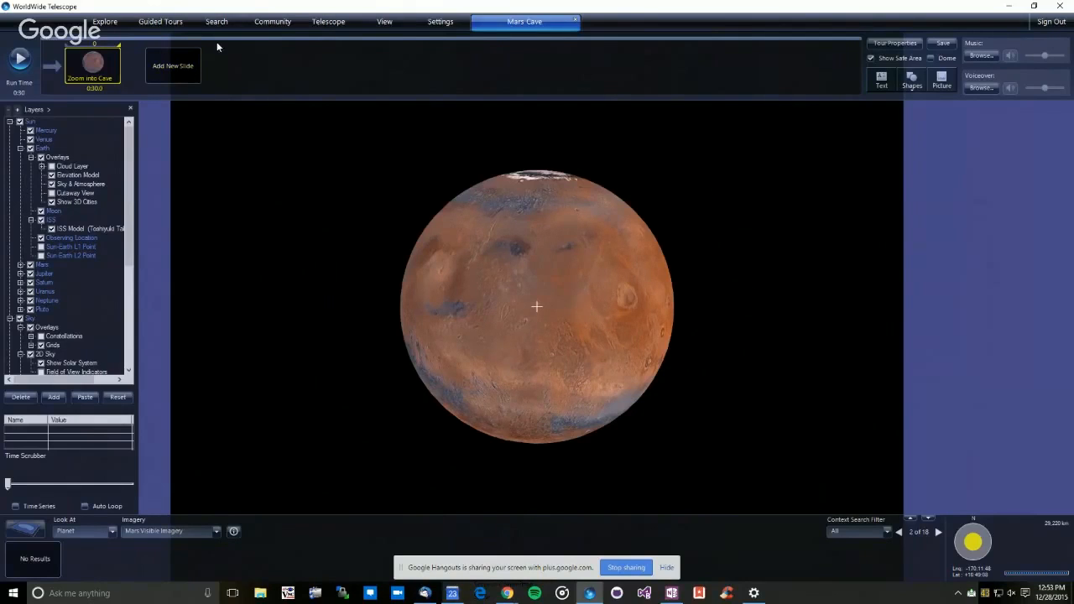
Go to Mars in the 3D solar system view and turn off the Grids overlay.
click(114, 530)
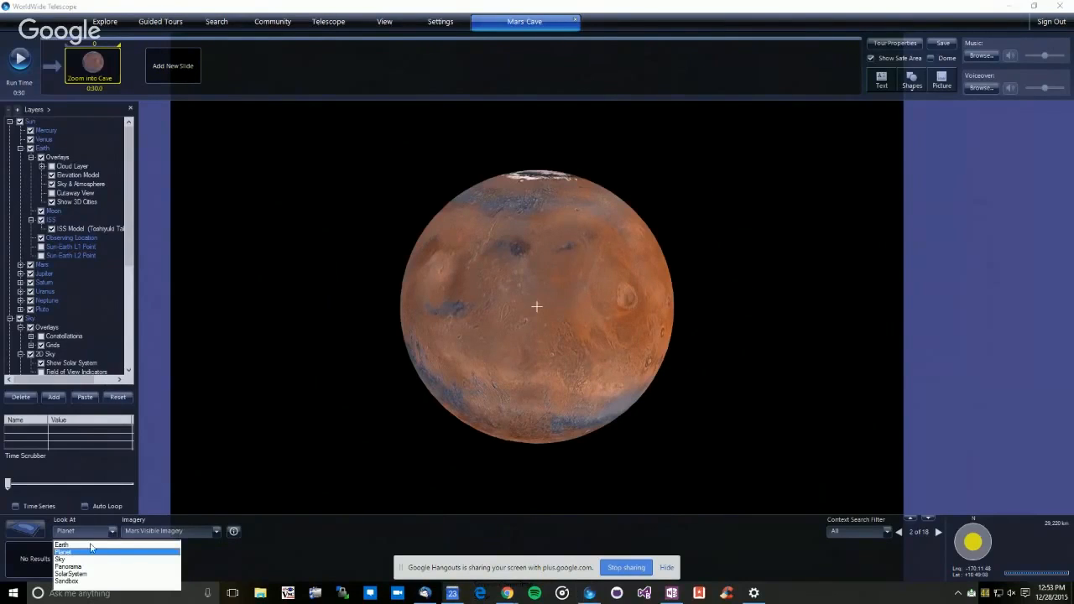
click(72, 574)
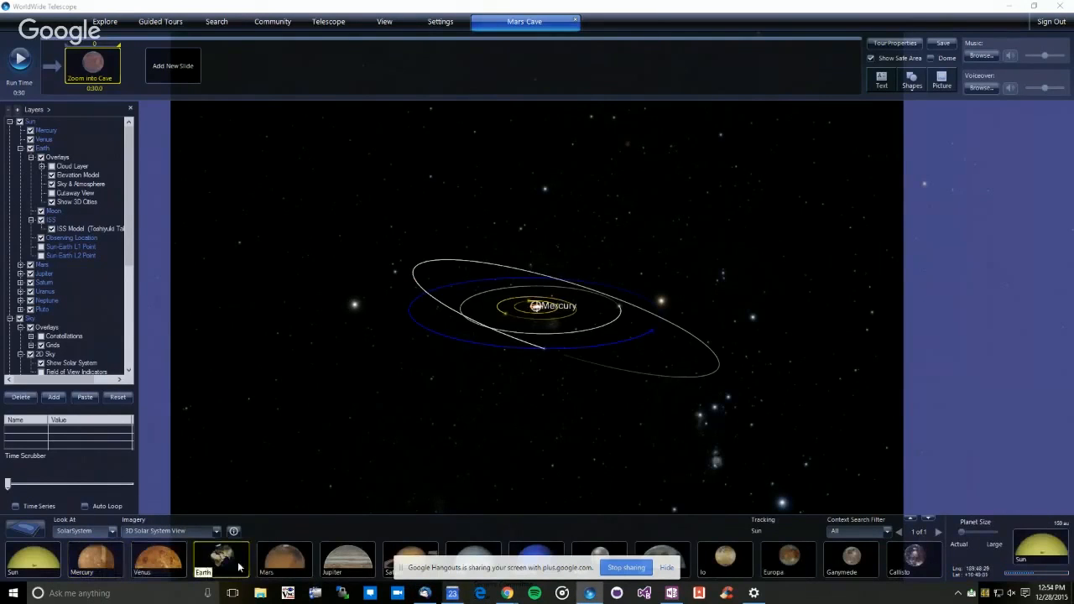
click(286, 560)
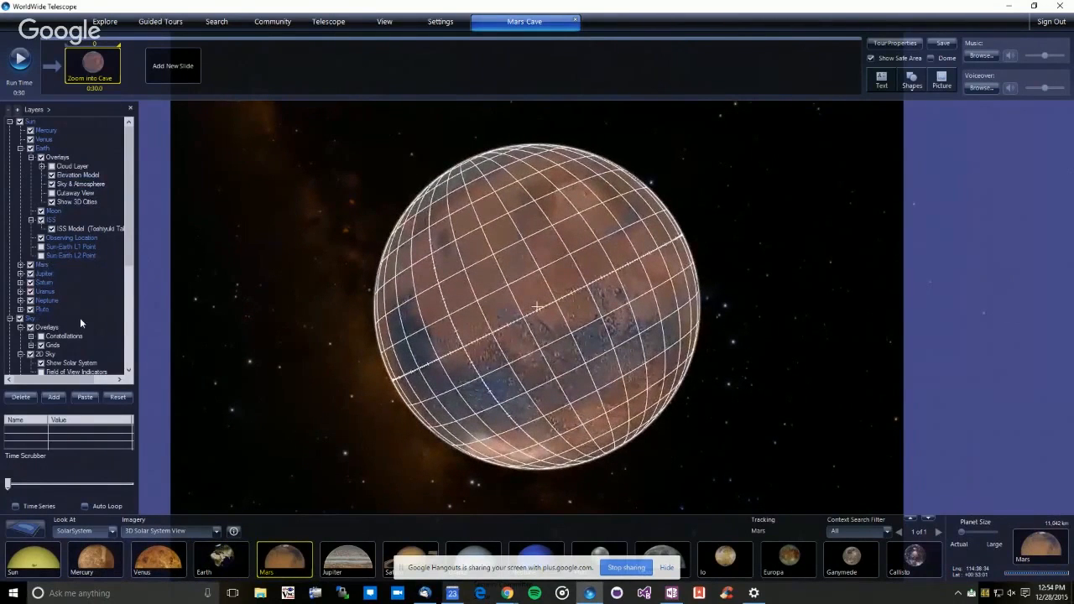
click(42, 347)
click(32, 344)
Inspect the rugged Martian terrain near the 120 longitude mark up close, with the view tilted toward the horizon.
scroll(502, 333, up, 5)
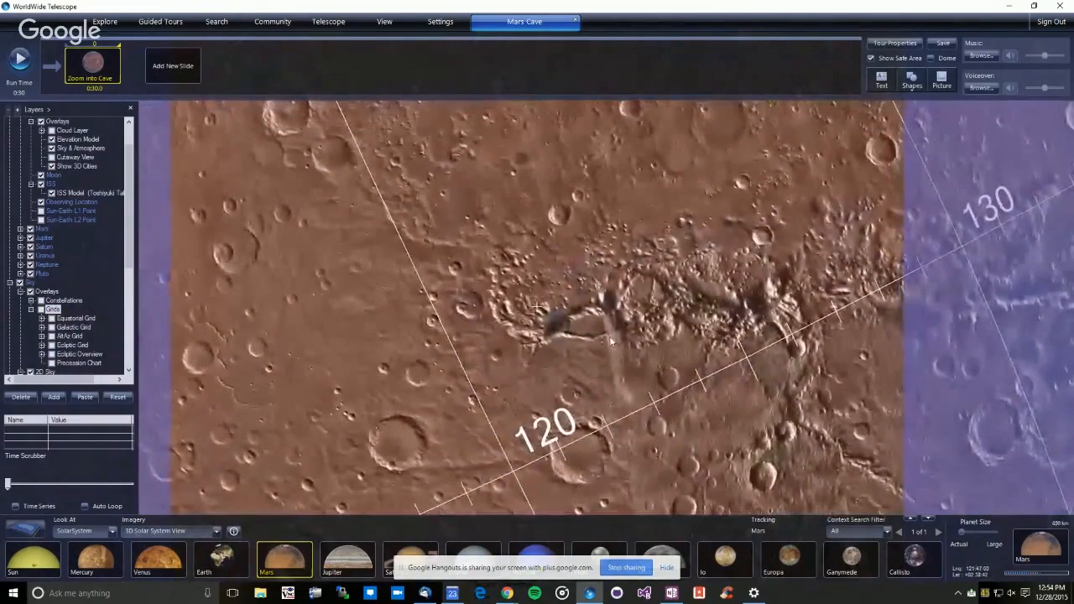
drag(610, 338, 574, 348)
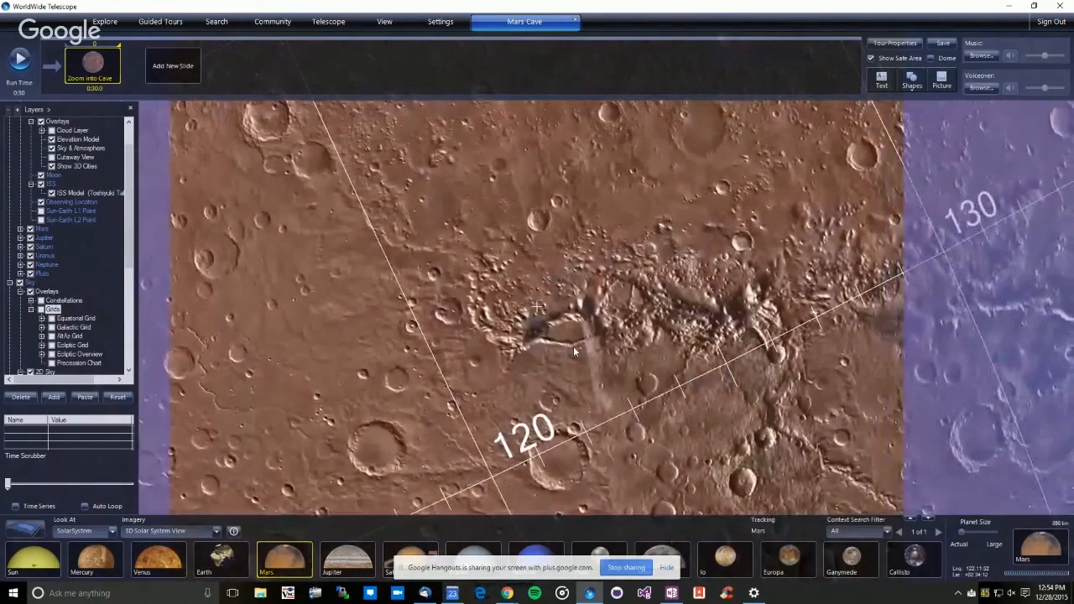
scroll(602, 291, up, 3)
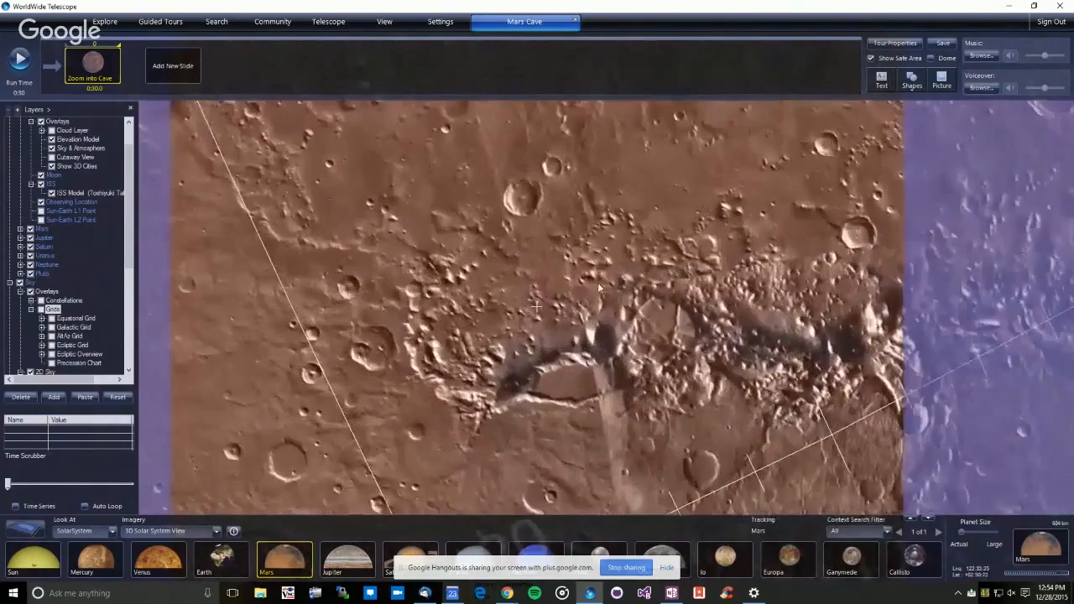
middle_drag(602, 291, 622, 65)
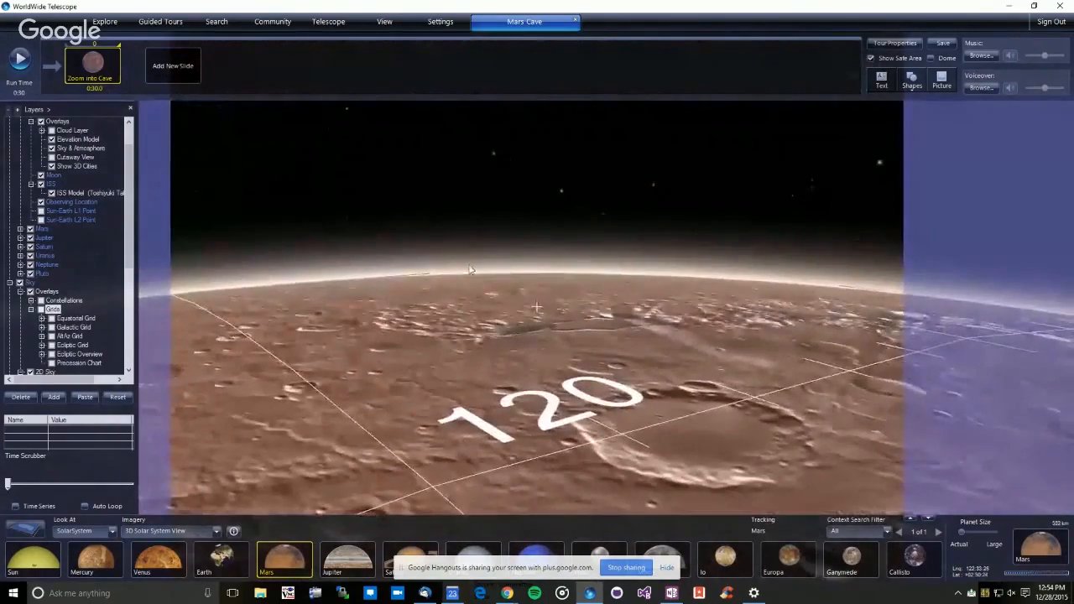
drag(529, 320, 753, 417)
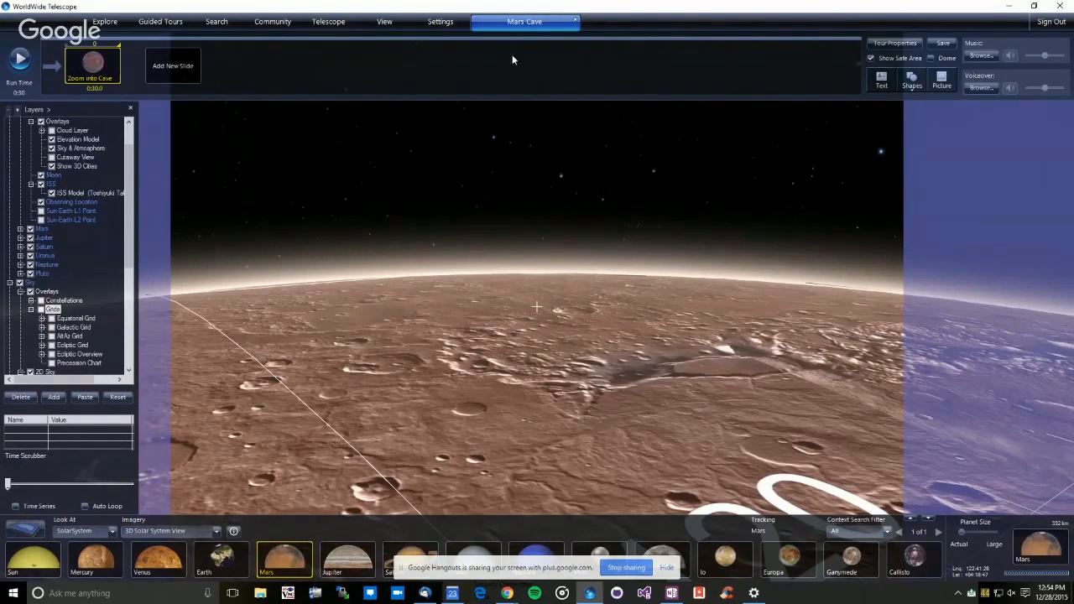
Open the astronomy image ssc2004-12a2.tif from the AVM-tagged Astronomy Images folder and show it on the sky.
click(327, 22)
click(325, 25)
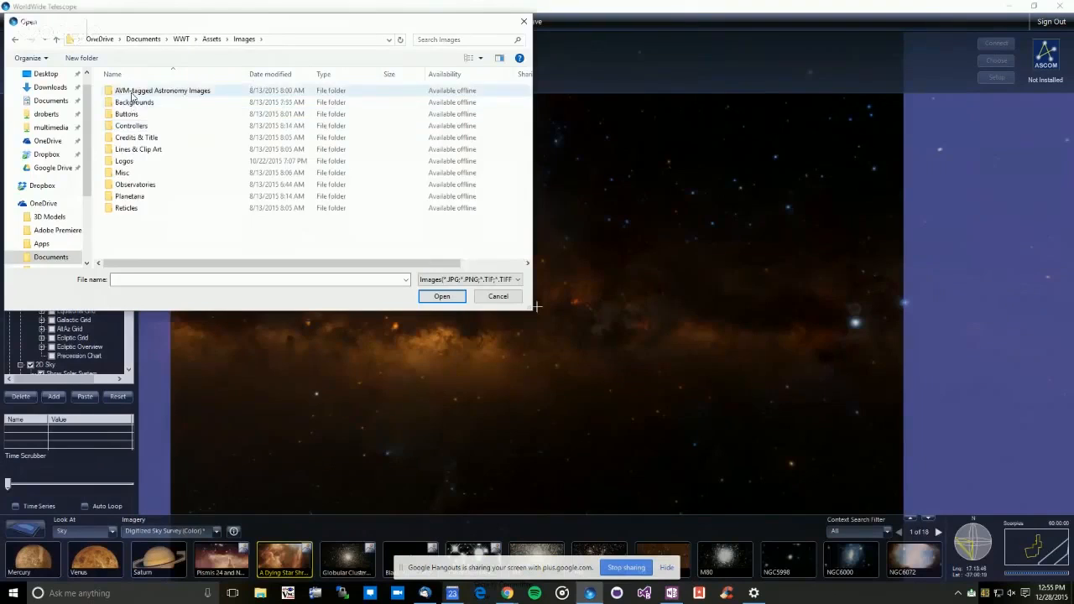
double_click(159, 89)
click(134, 114)
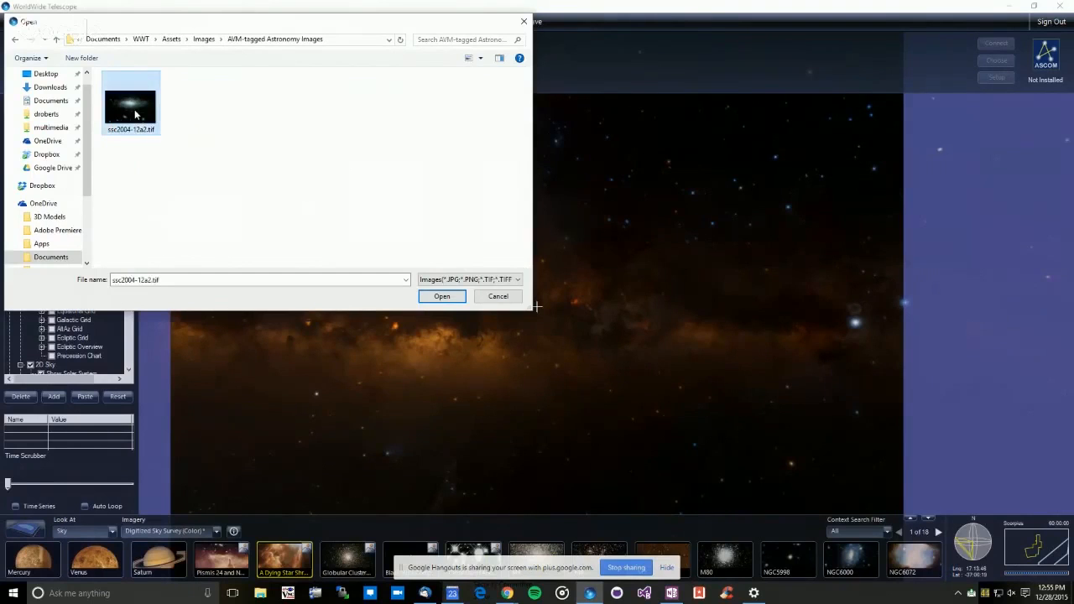
click(442, 296)
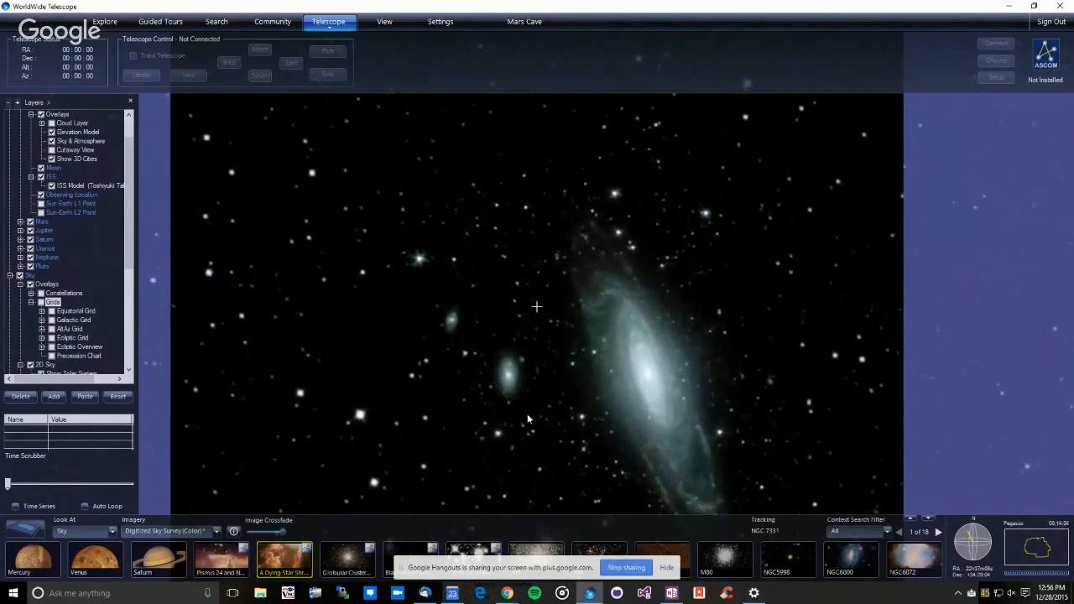
Fade out the imported NGC 7331 image completely to compare it with the Digitized Sky Survey background.
scroll(516, 406, down, 1)
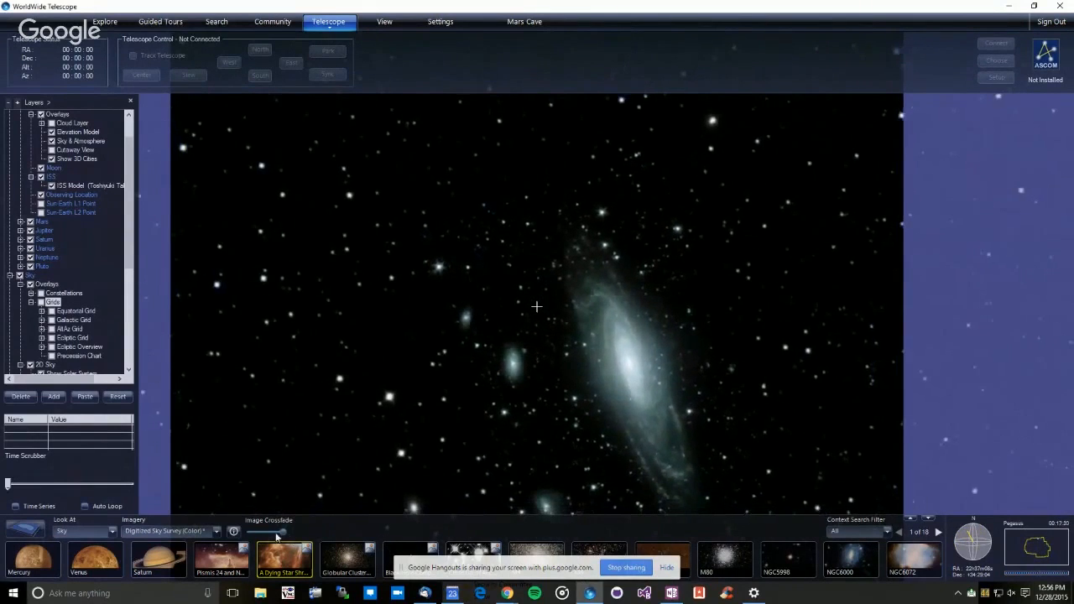
drag(282, 532, 364, 534)
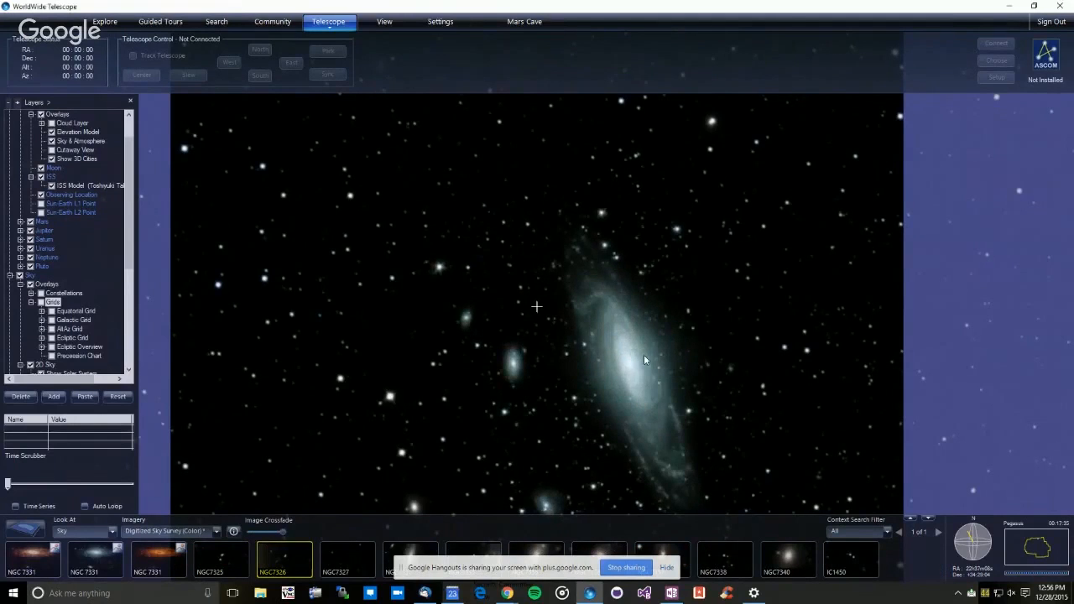
drag(644, 360, 486, 342)
scroll(533, 353, up, 2)
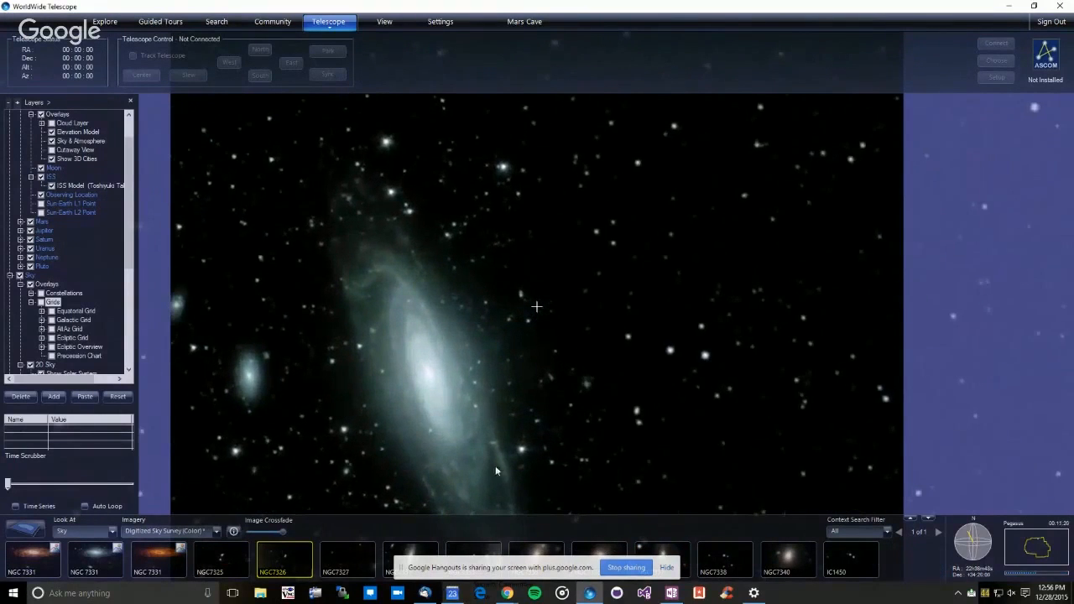
drag(284, 533, 249, 534)
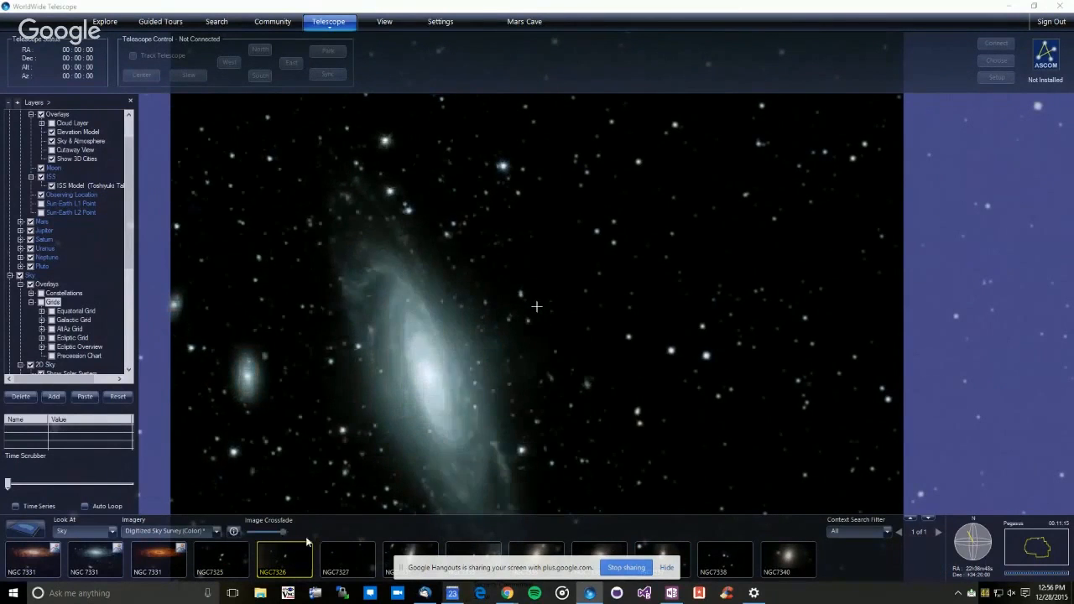
drag(604, 381, 758, 376)
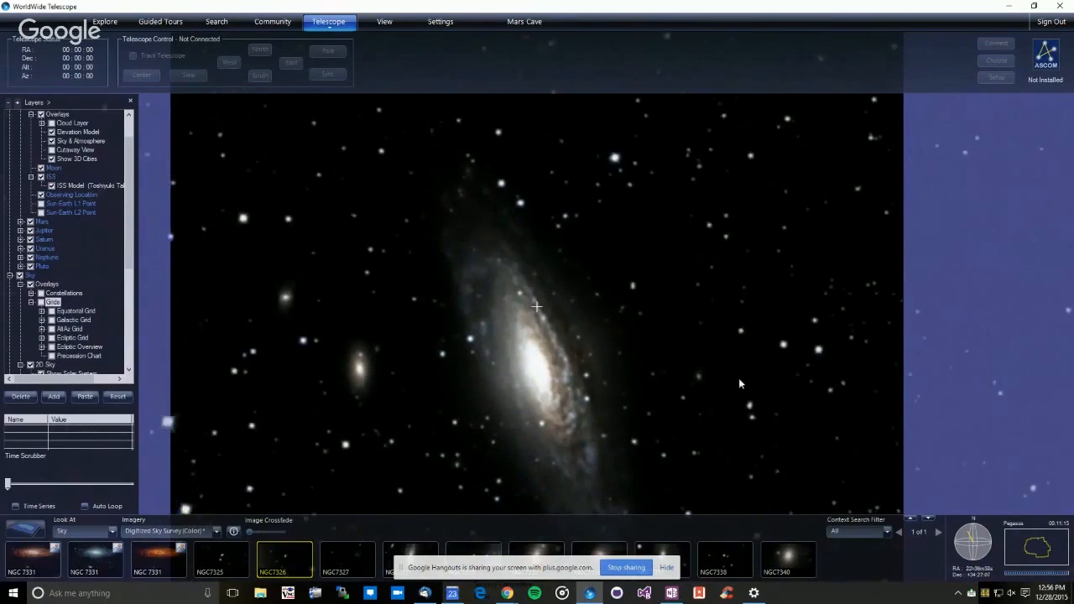
scroll(732, 380, up, 2)
scroll(730, 381, down, 3)
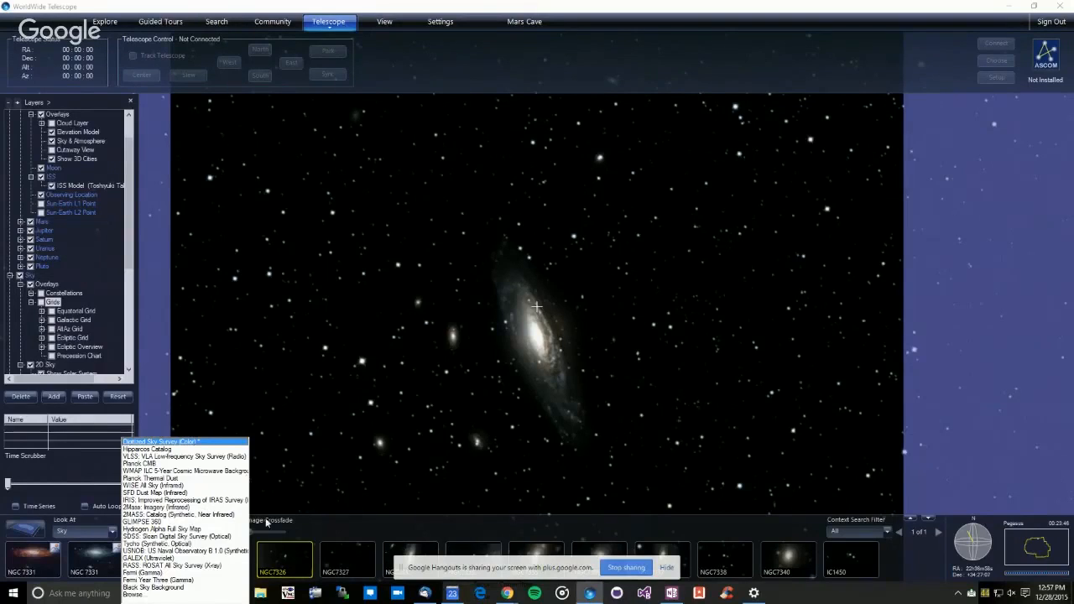
Fade the NGC 7331 image fully back in and change the background imagery to WISE All Sky (Infrared).
click(314, 530)
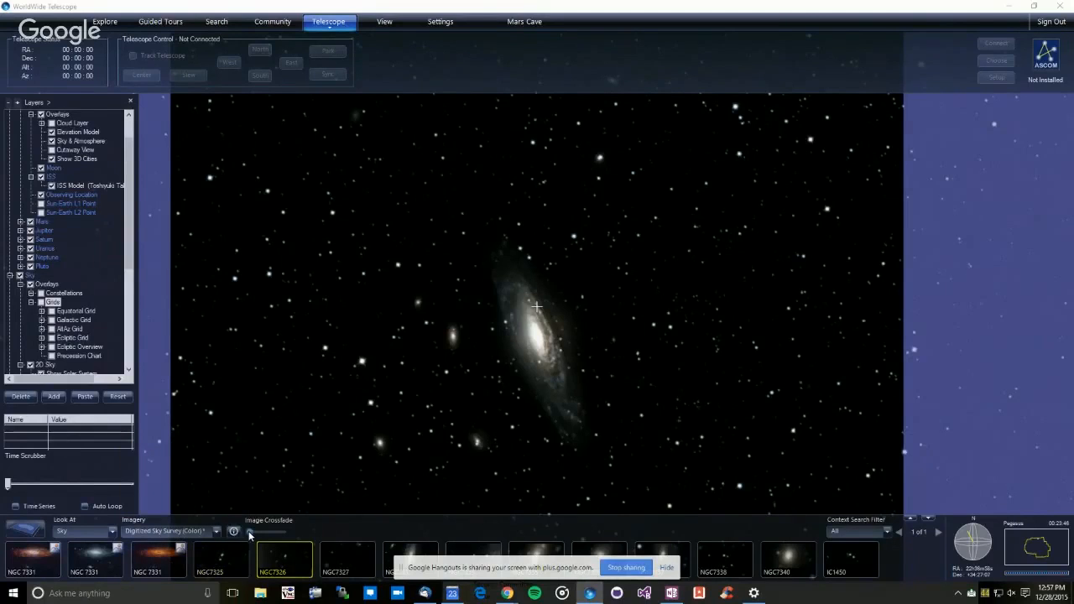
drag(249, 531, 290, 532)
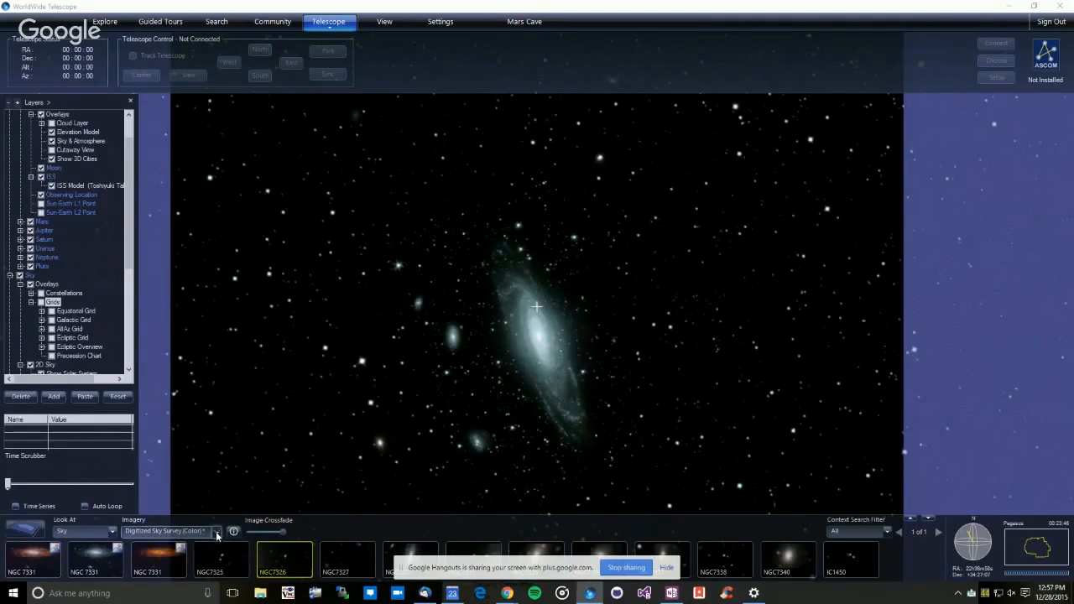
click(217, 531)
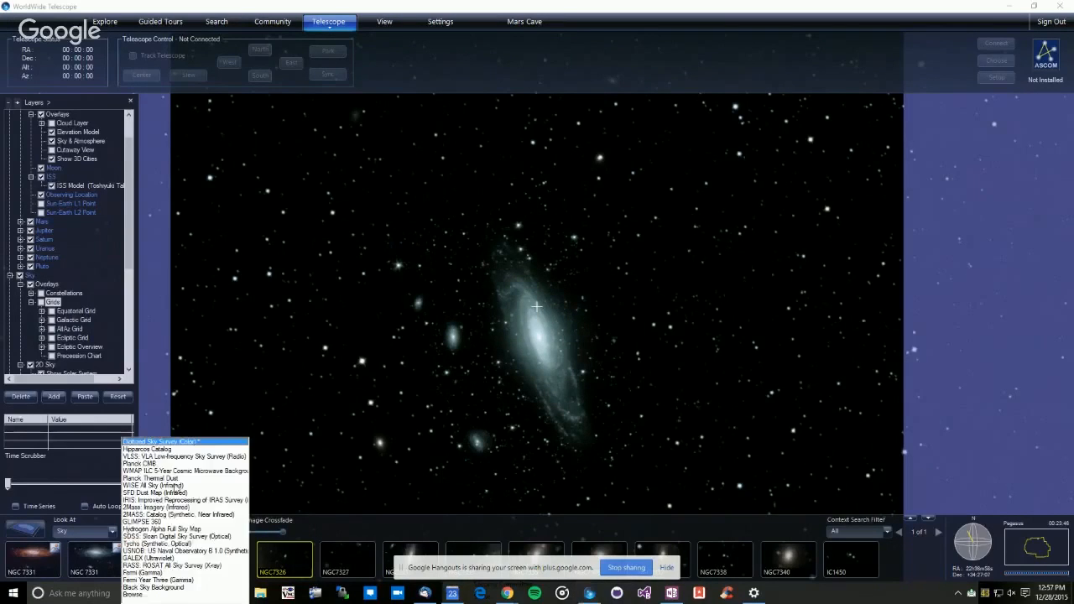
click(145, 485)
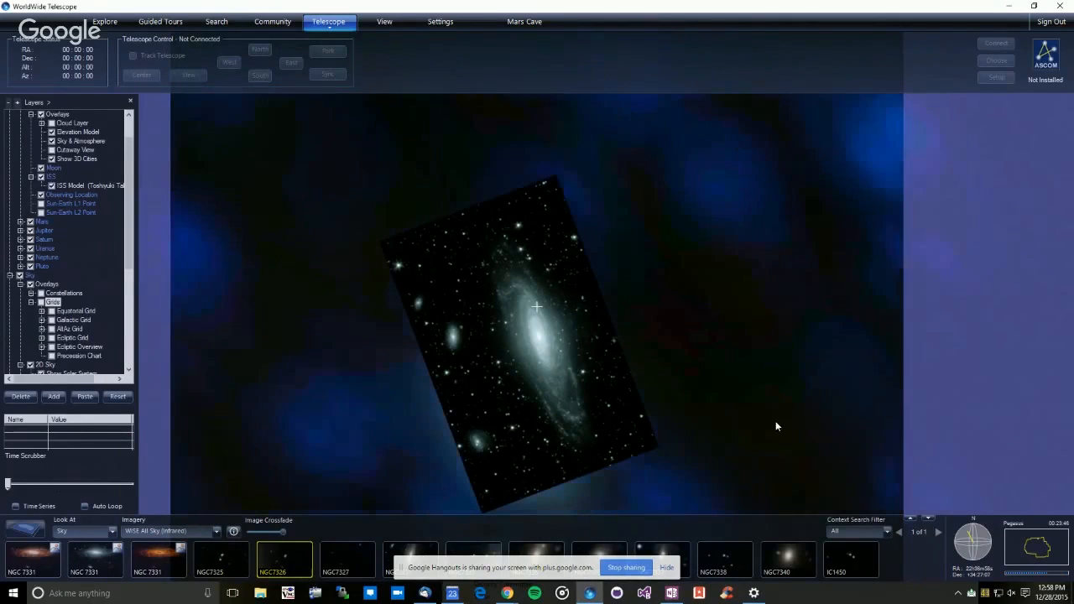
scroll(776, 420, down, 2)
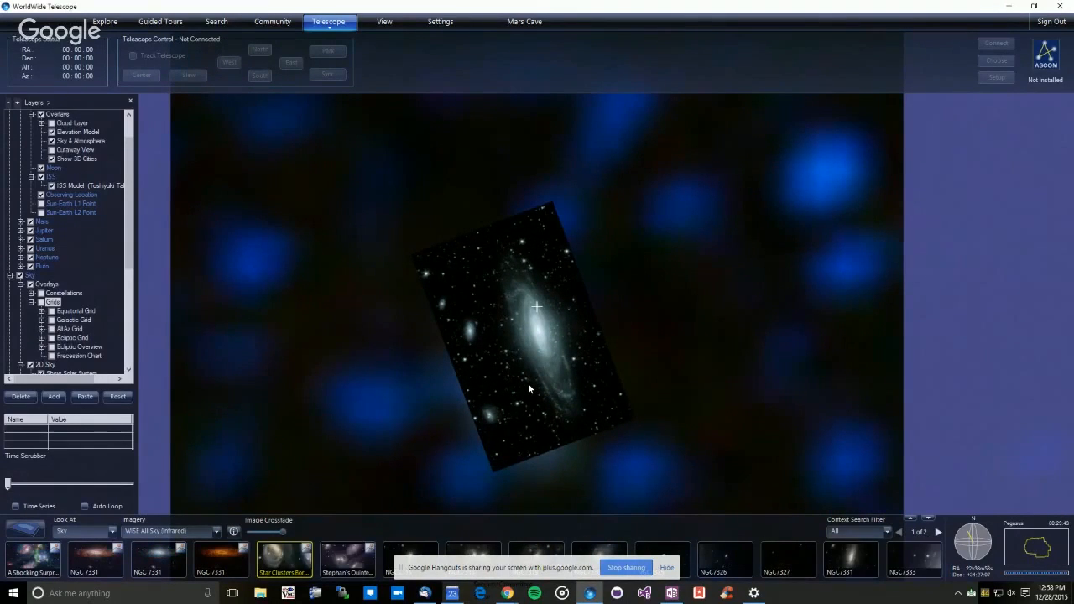
scroll(556, 387, up, 2)
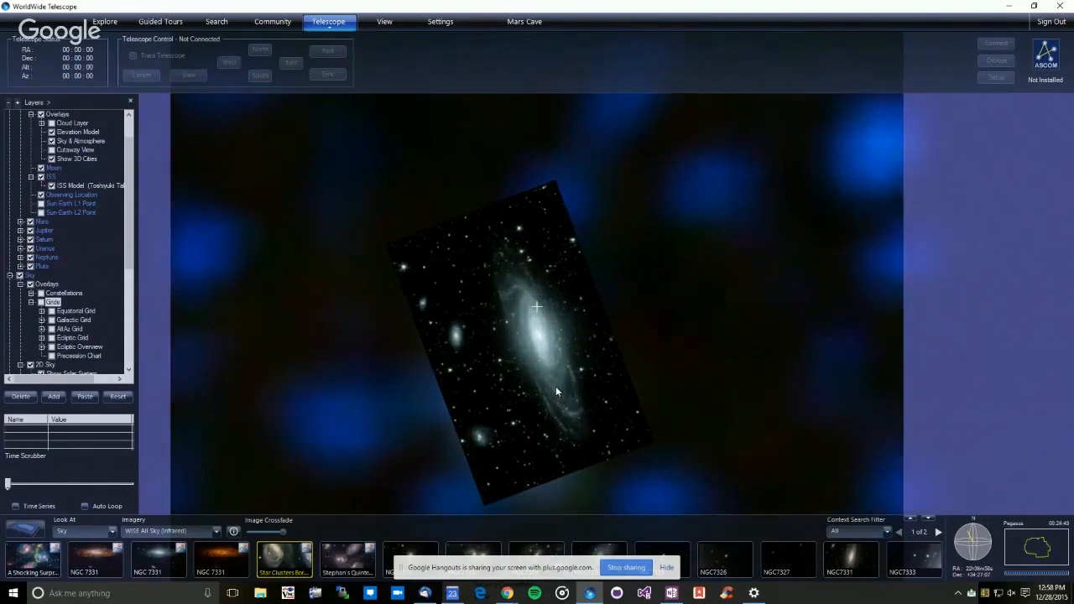
scroll(571, 383, down, 3)
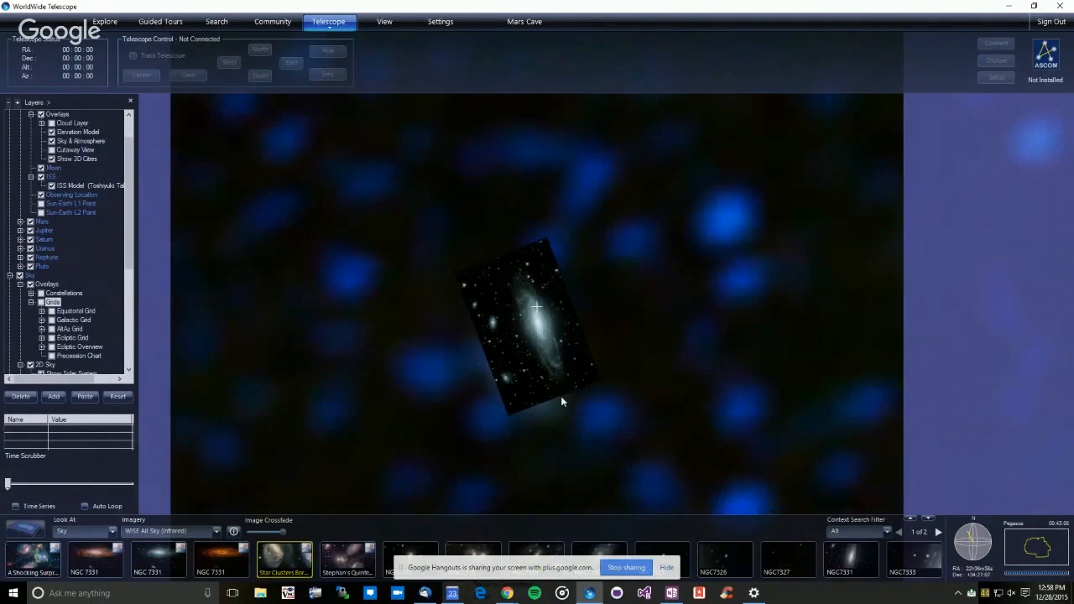
Switch the background imagery to 2Mass: Imagery (Infrared) and compare it with the NGC 7331 image.
click(193, 531)
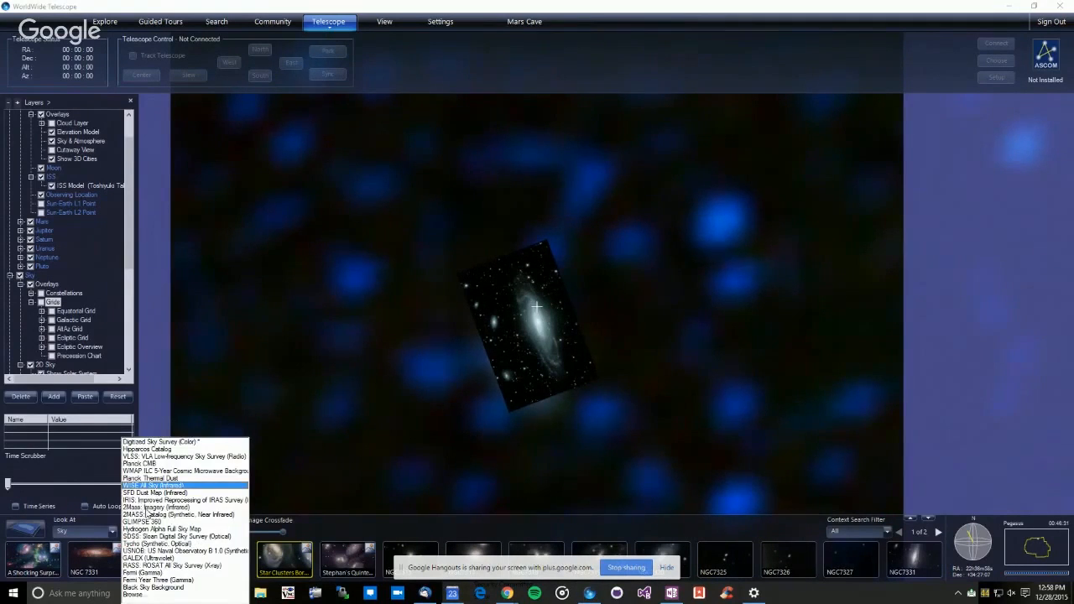
click(145, 506)
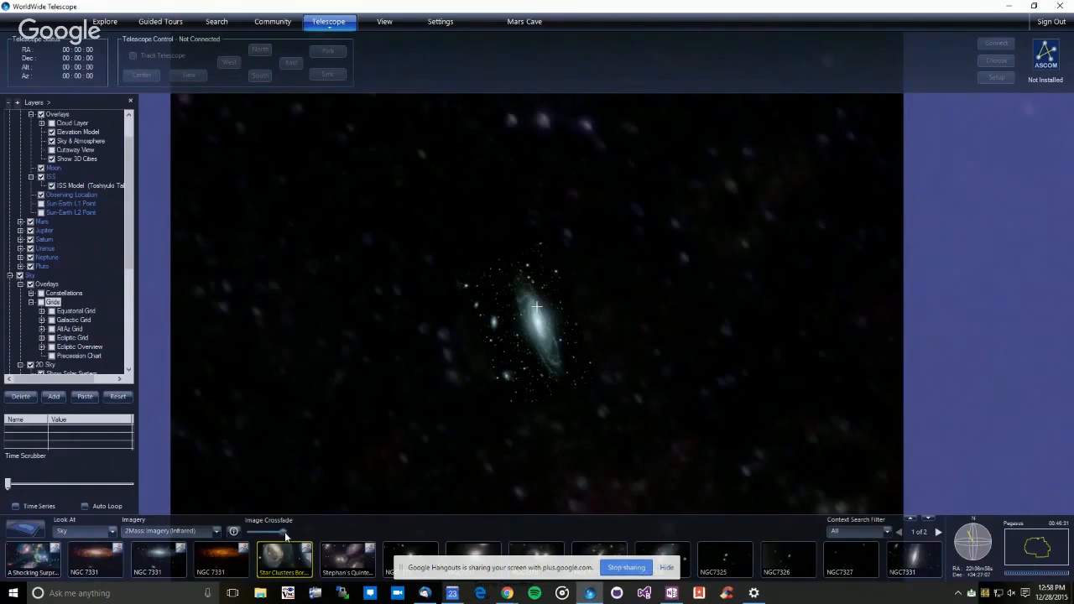
mouse_move(284, 532)
mouse_down()
mouse_move(245, 537)
mouse_move(285, 532)
mouse_up()
scroll(524, 431, up, 3)
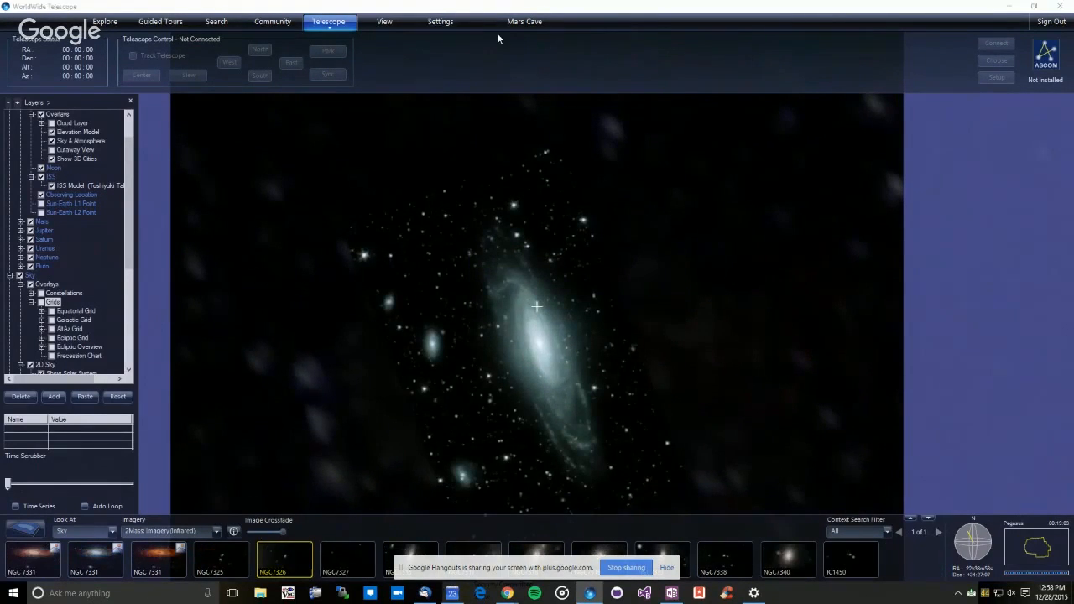
Return to the top level of the Explore collections and open Spitzer Studies.
click(117, 24)
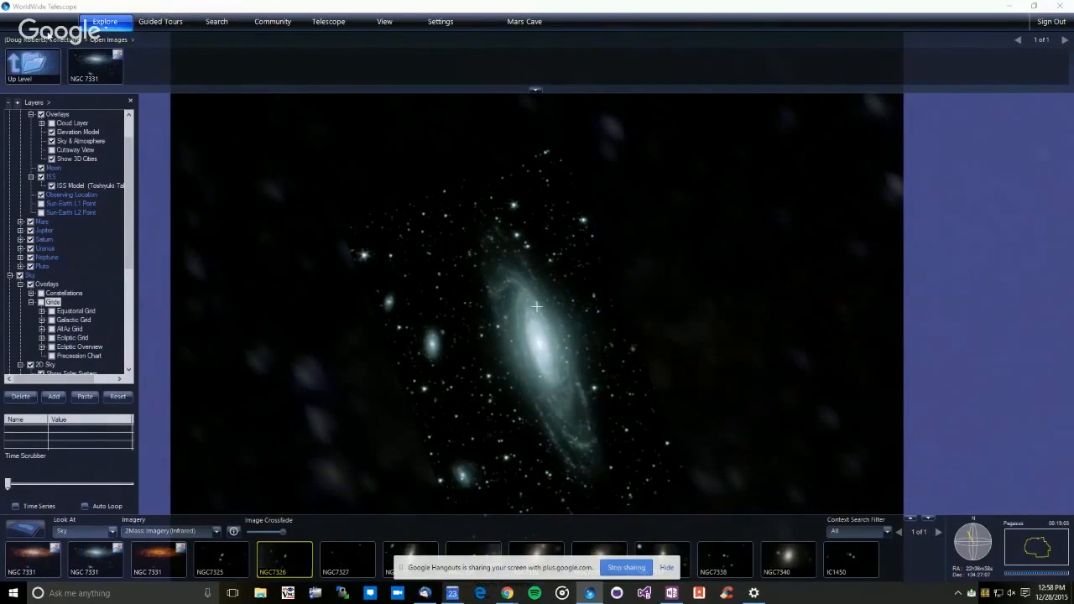
click(38, 69)
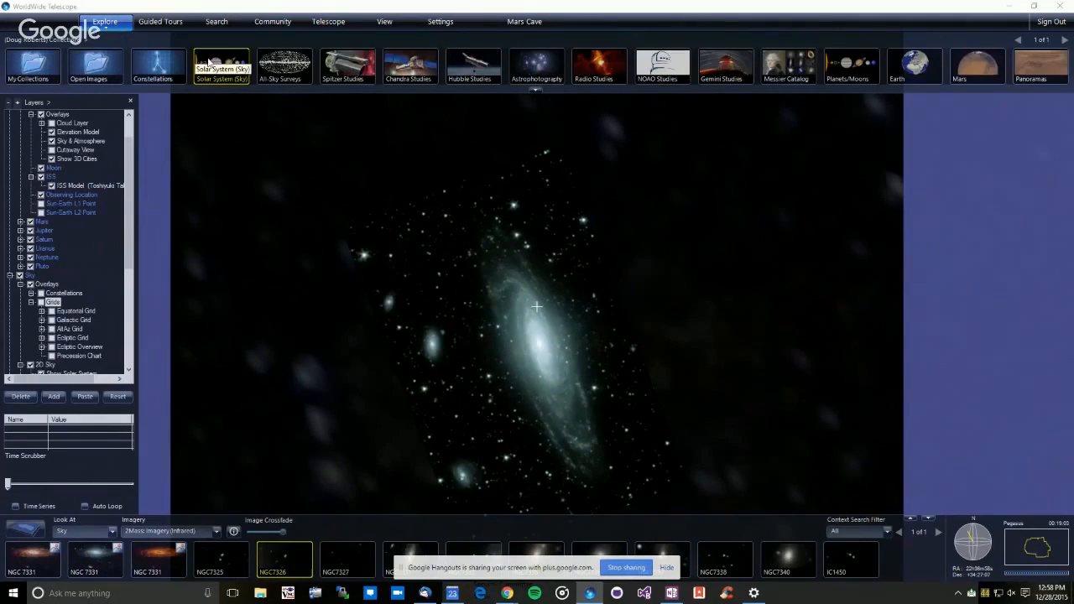
click(353, 66)
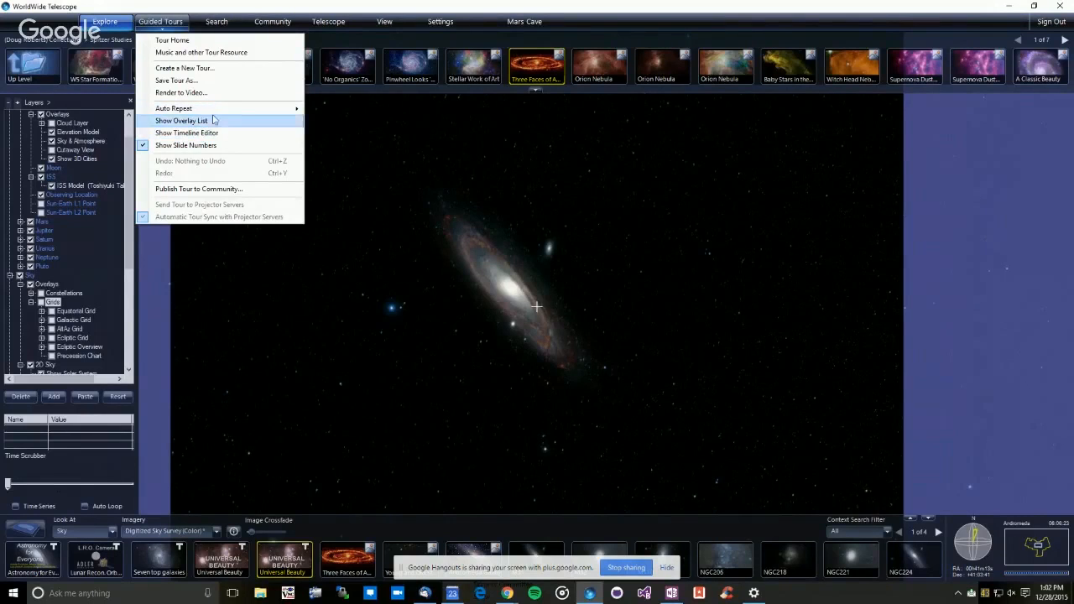
Open the Finder Scope on the Three Faces of Andromeda image and check its available information lookups.
click(105, 21)
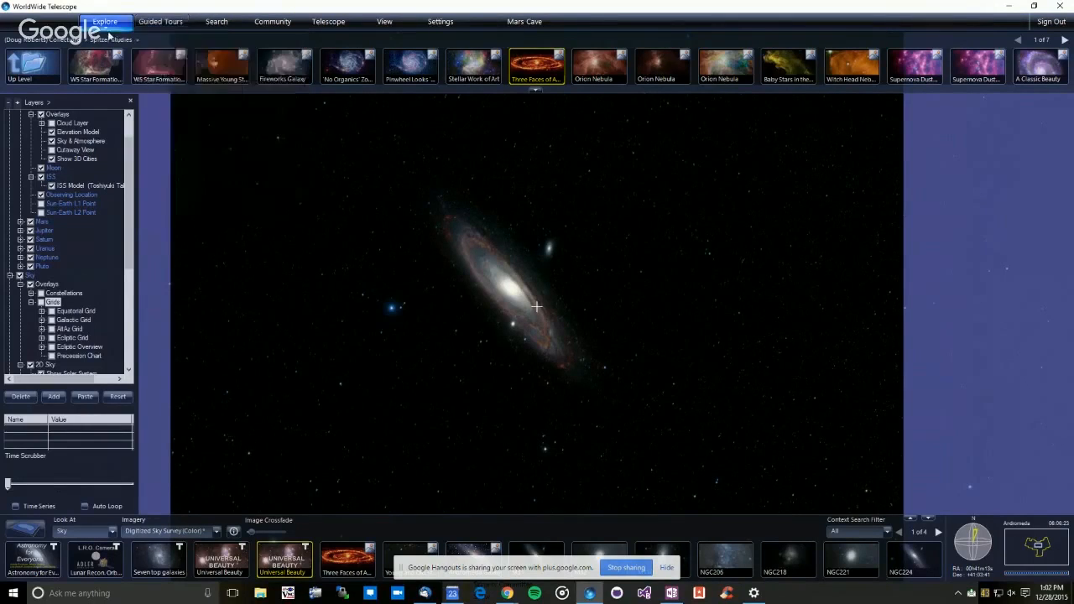
click(117, 68)
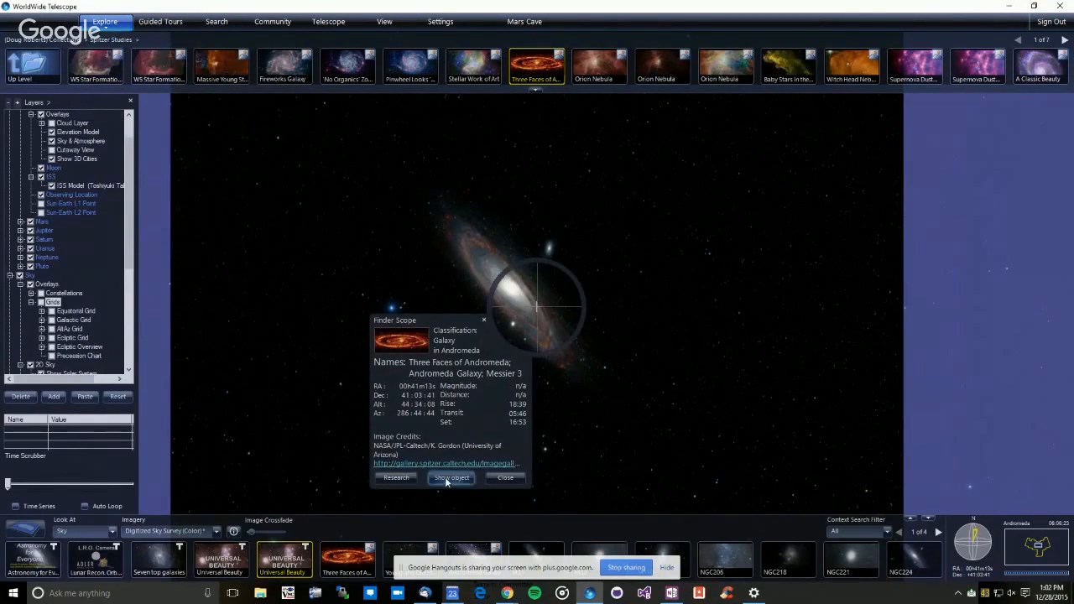
click(393, 477)
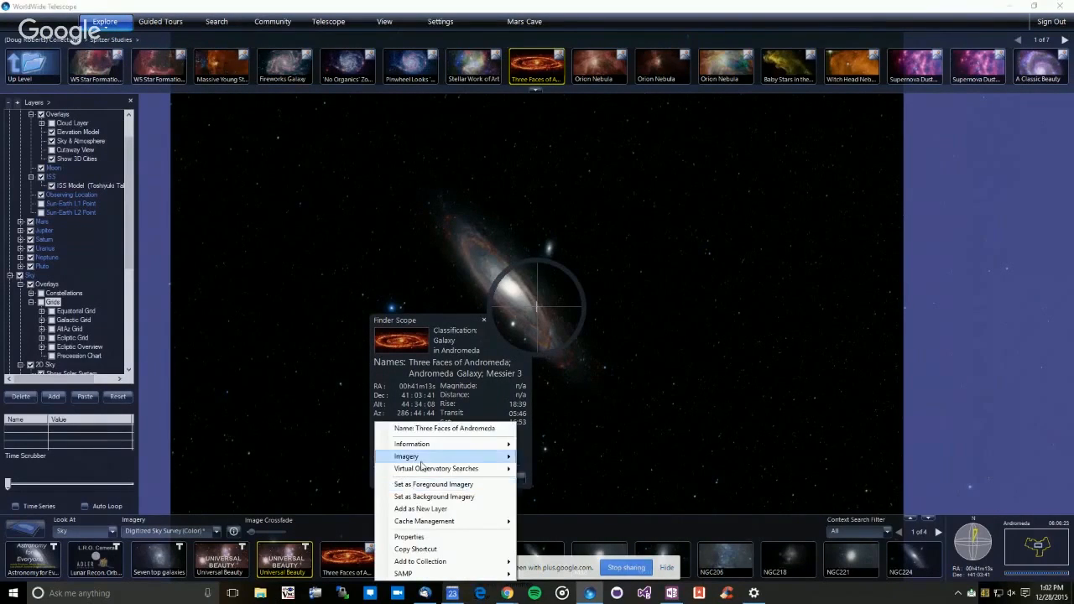
mouse_move(427, 450)
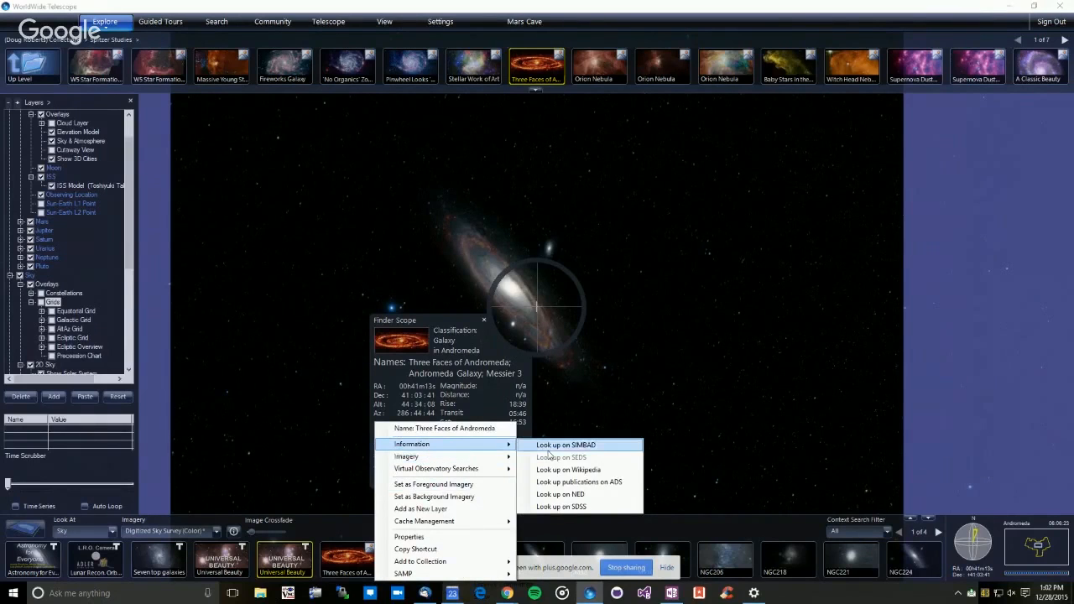
click(568, 533)
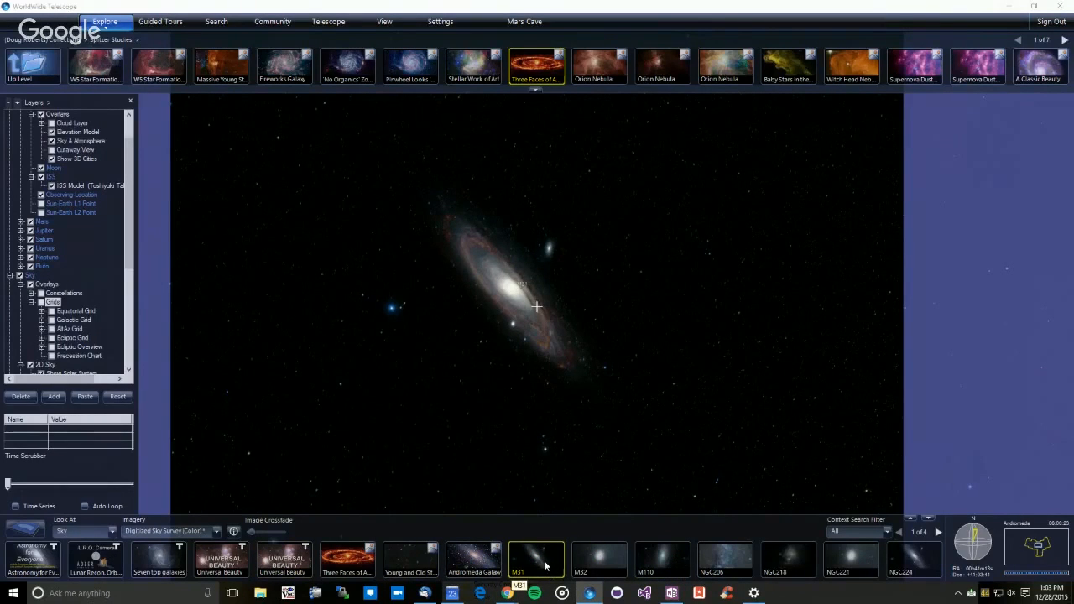
Go to the galaxy M31 and show its details in the Finder Scope.
click(542, 561)
scroll(544, 421, down, 6)
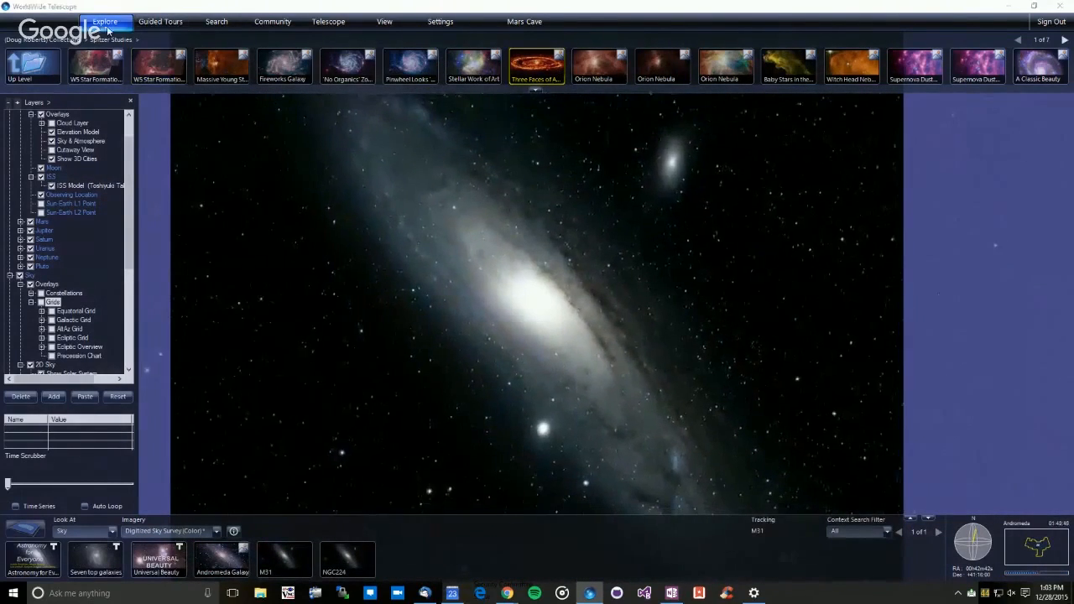
click(106, 28)
click(121, 67)
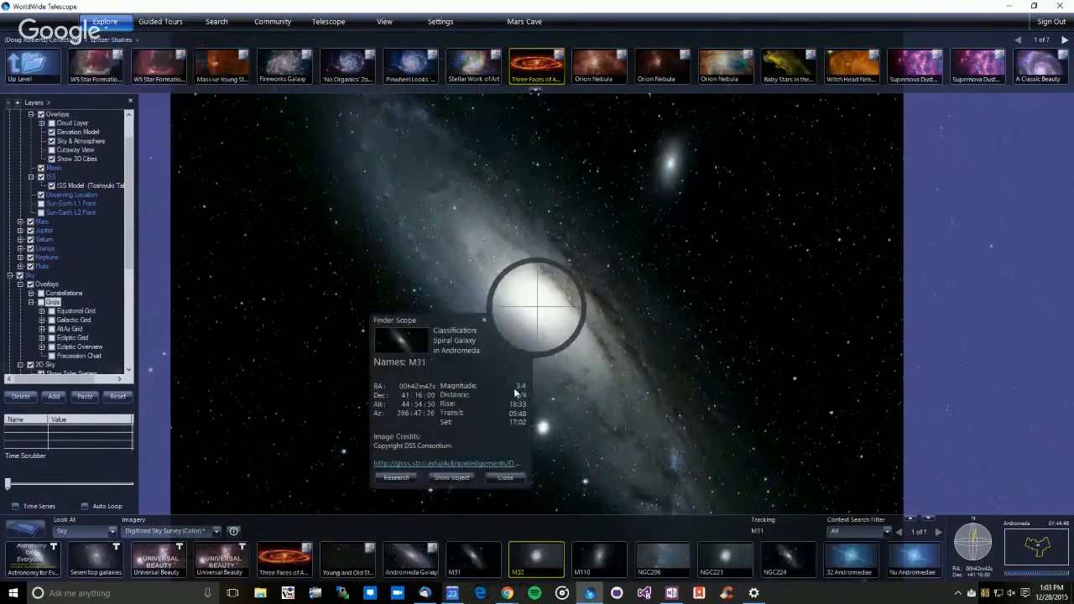
Look up publications about M31 on ADS from its research information options.
click(403, 478)
mouse_move(428, 476)
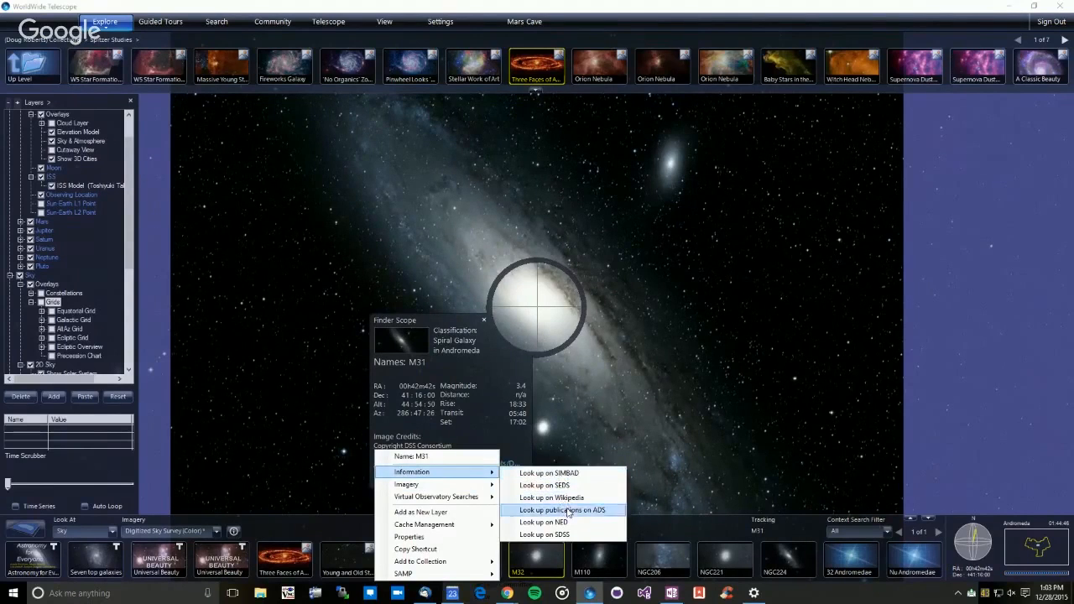
click(567, 510)
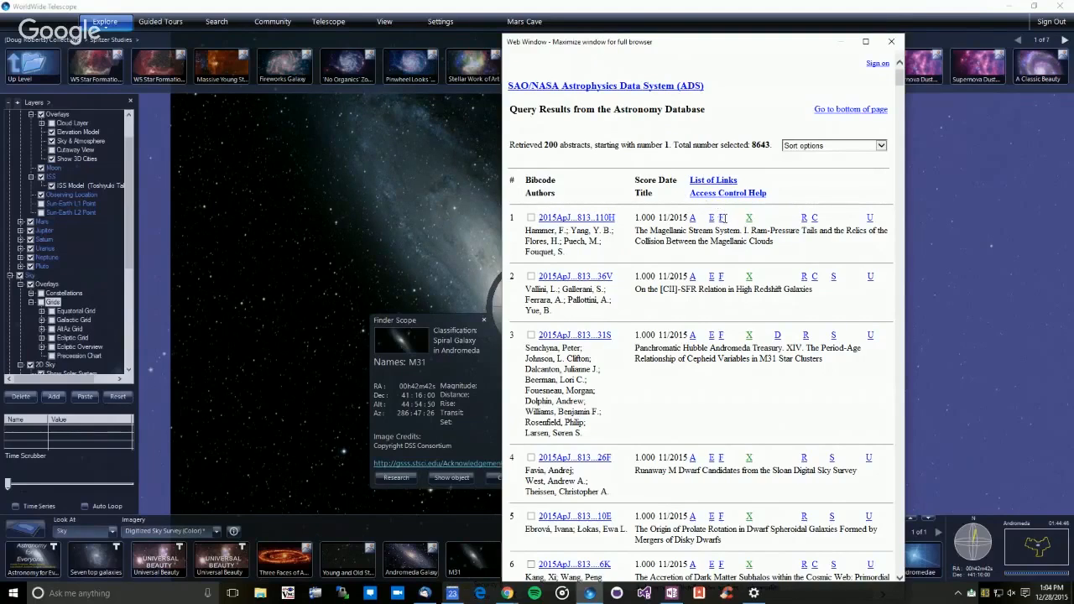
Open the first listed article, on the Magellanic Stream system, at its publisher and read through the abstract.
click(718, 223)
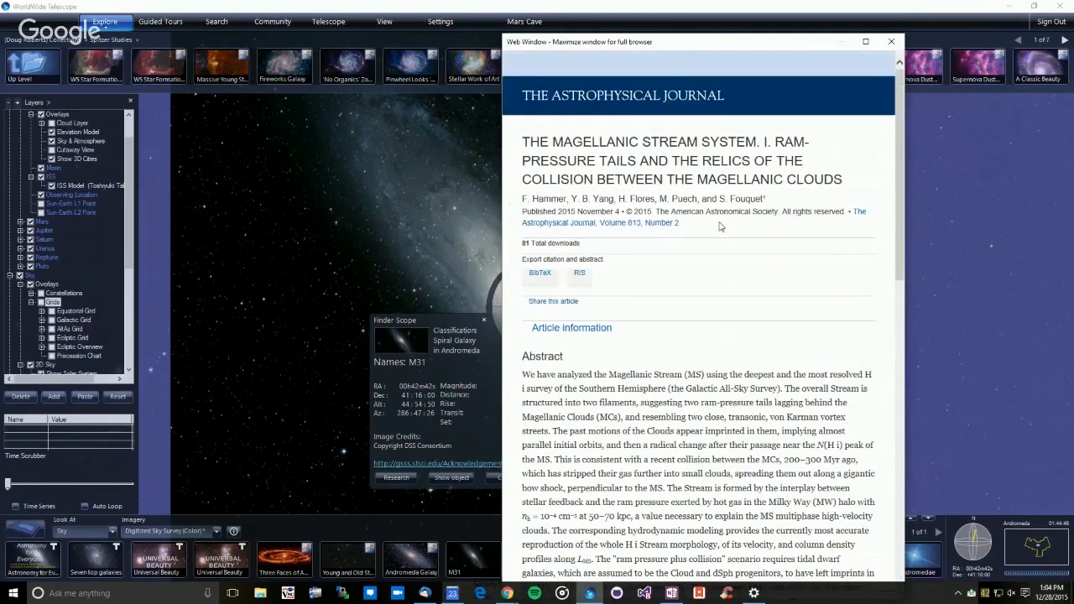
scroll(772, 504, down, 2)
scroll(676, 202, up, 2)
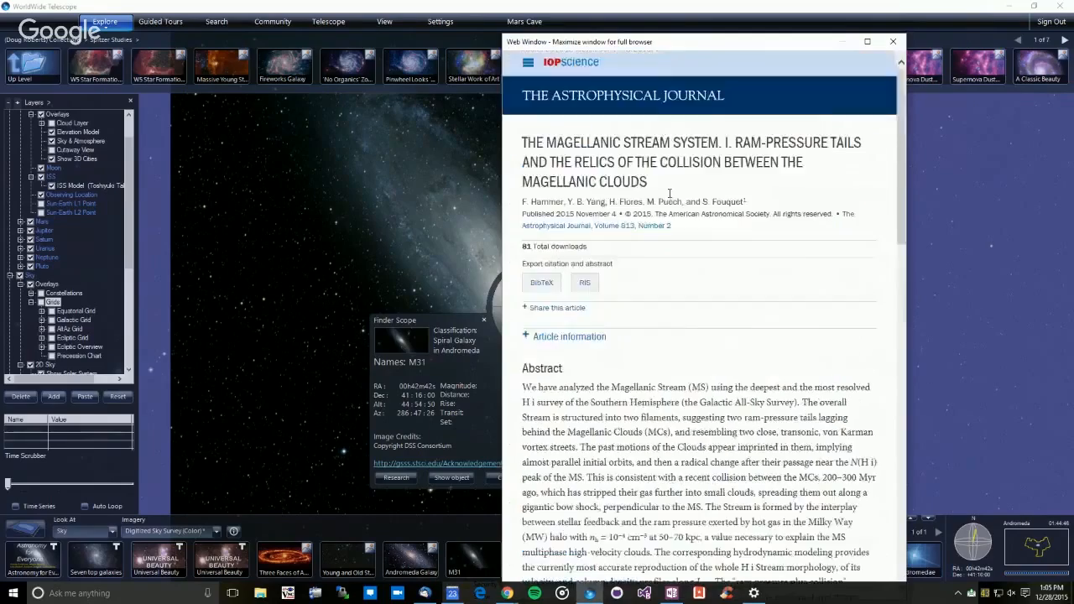
scroll(746, 350, down, 7)
scroll(747, 350, up, 3)
scroll(746, 351, up, 3)
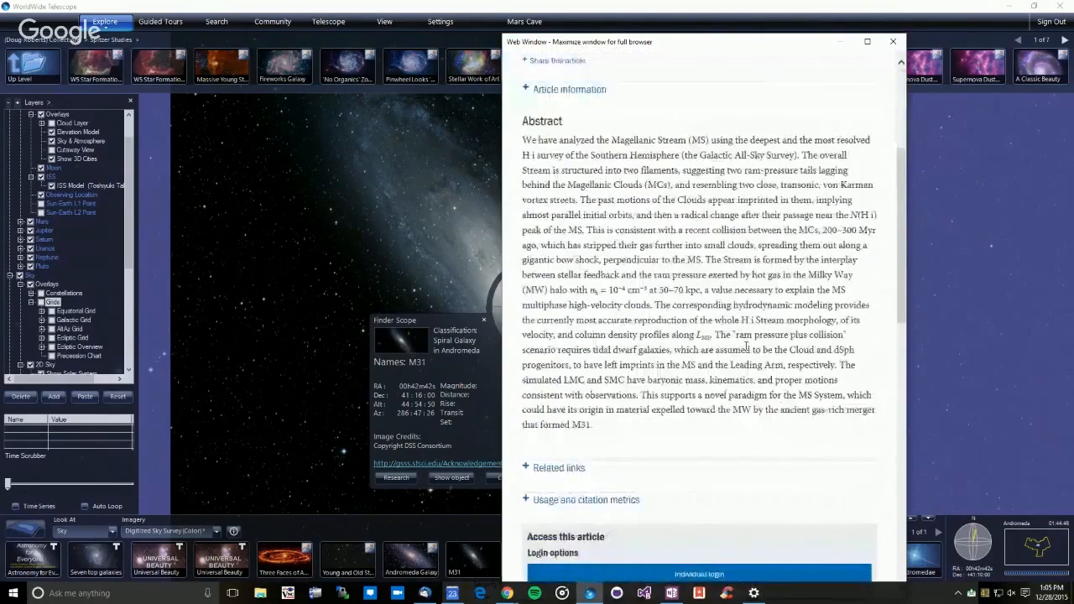
scroll(718, 259, up, 2)
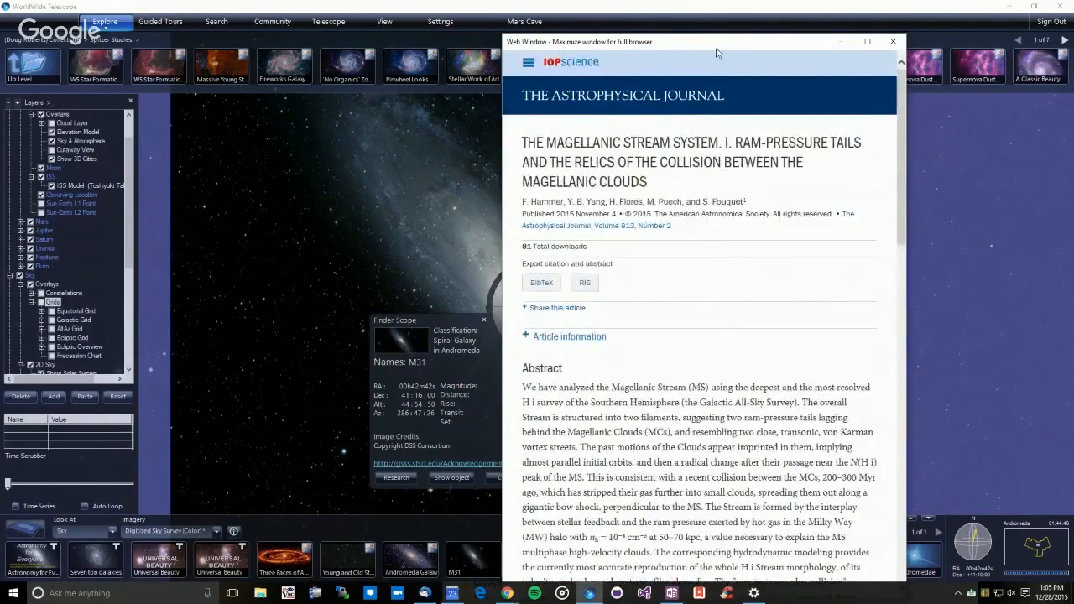
drag(716, 42, 879, 38)
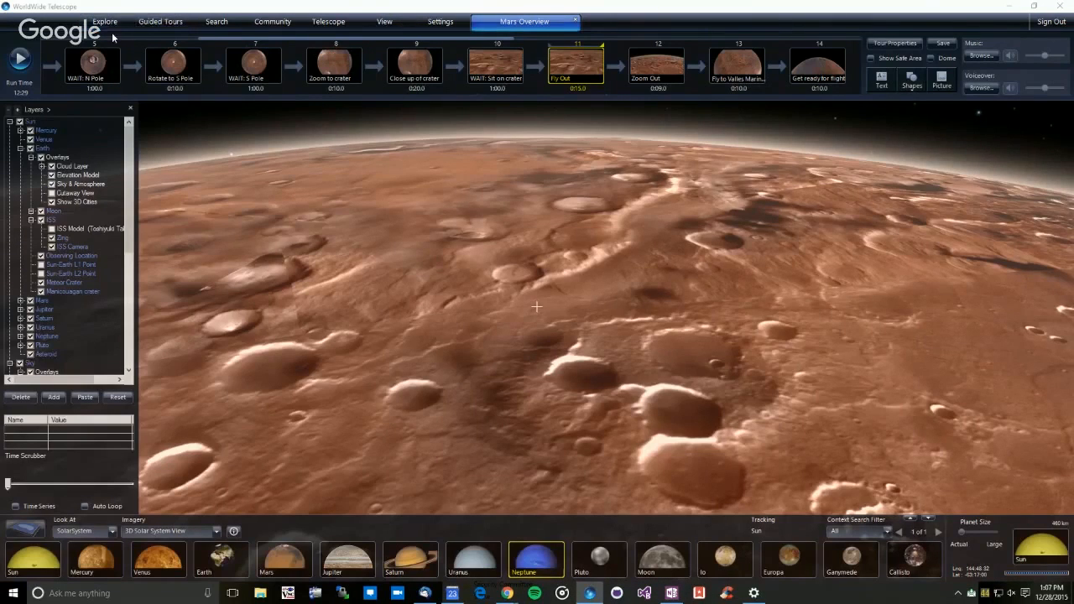
Close the Mars Overview tour together with the layers loaded with it.
click(577, 23)
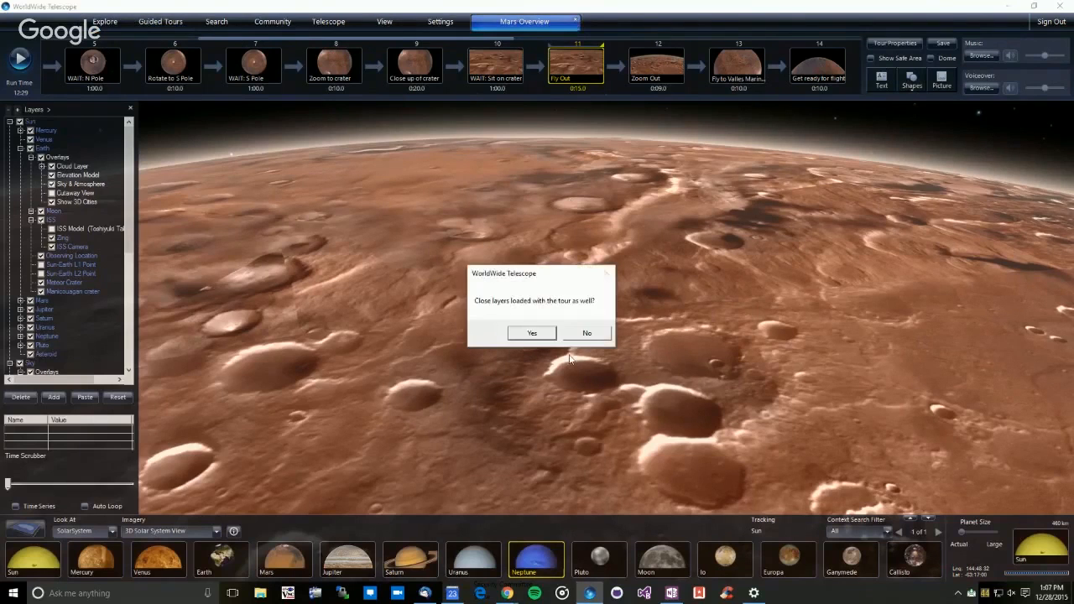
click(526, 332)
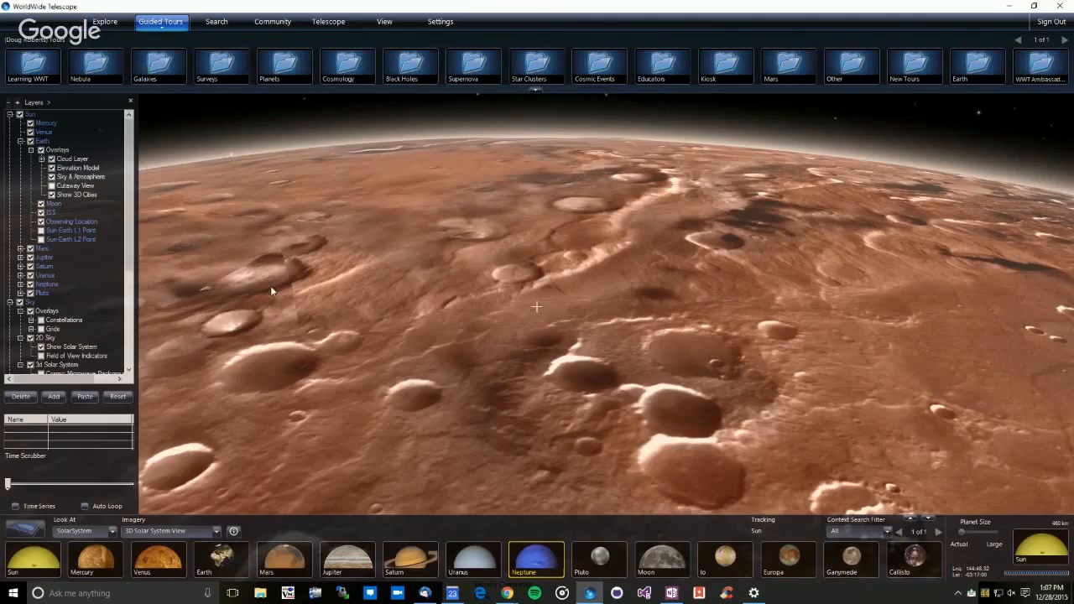
Create a new slide-based tour titled Mars, leaving the other tour properties at their defaults.
click(151, 32)
click(179, 68)
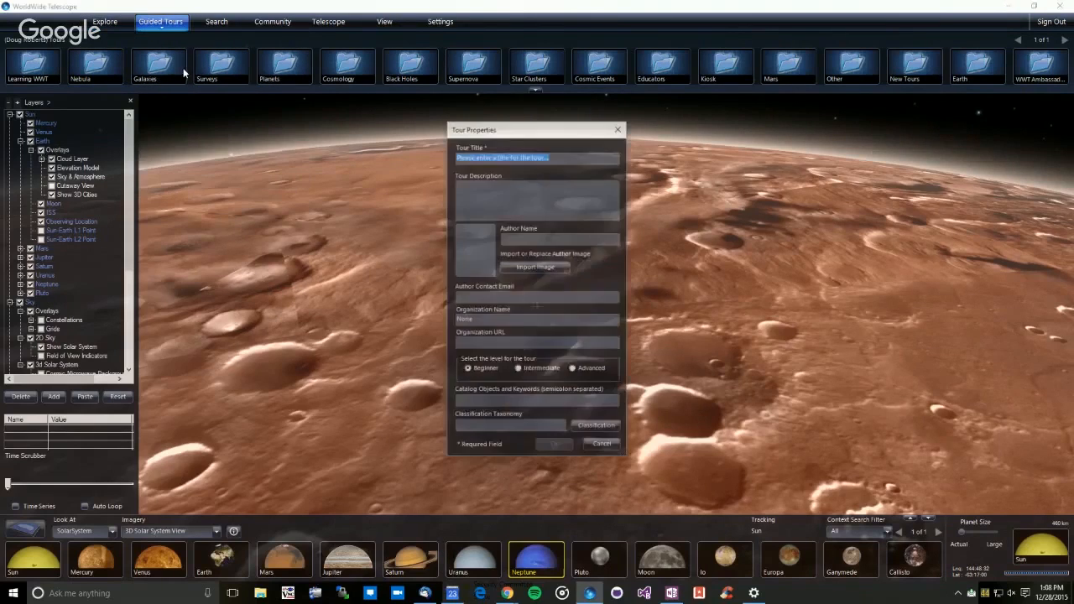
text(Mars)
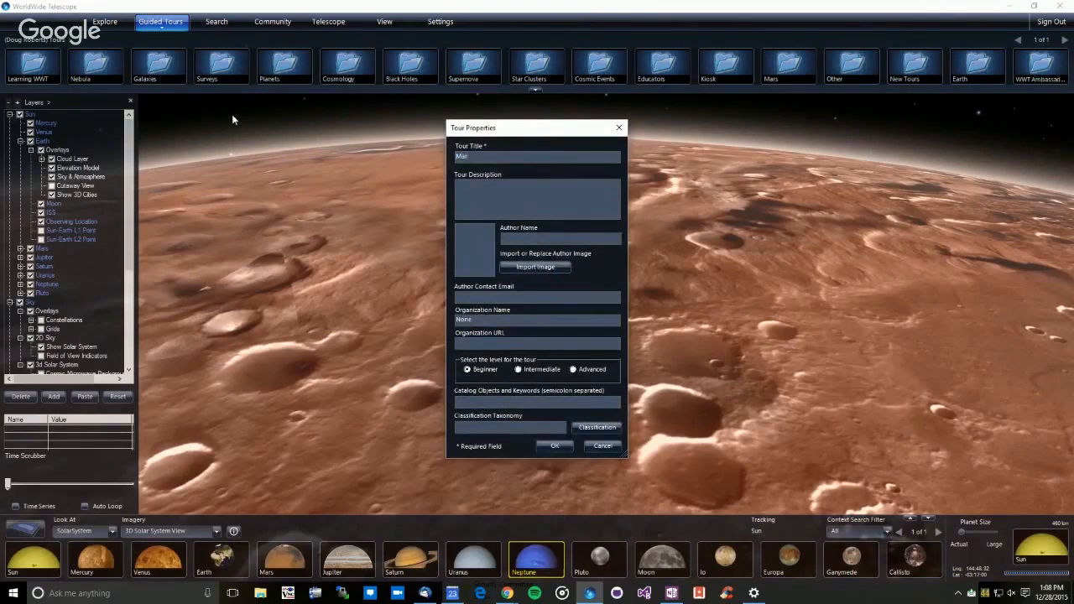
click(556, 445)
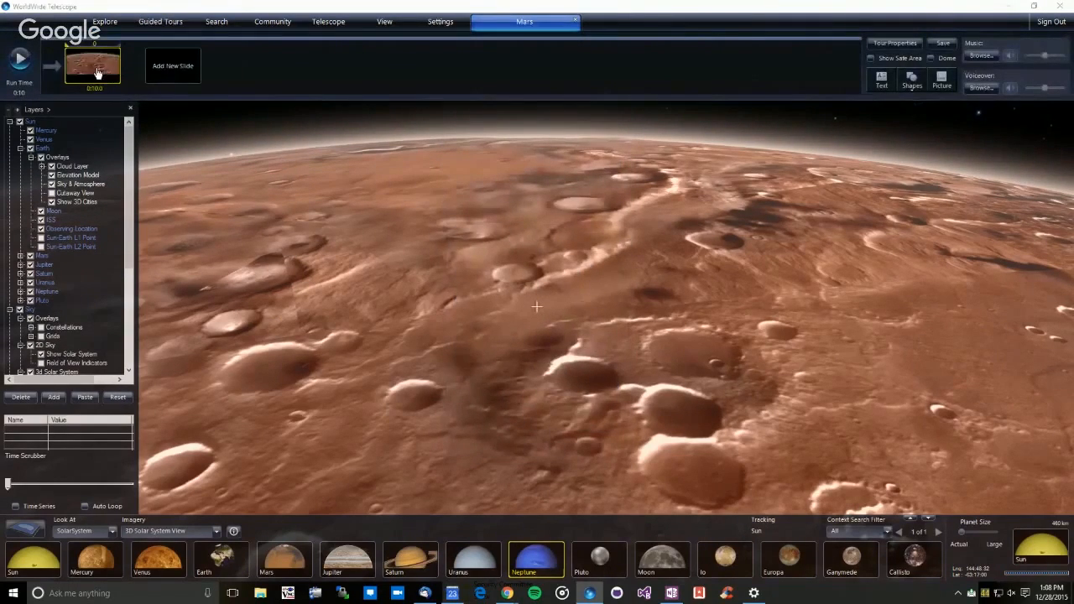
Set the first slide's end camera position to a zoomed-out view of the Mars globe and play the tour.
scroll(565, 315, down, 5)
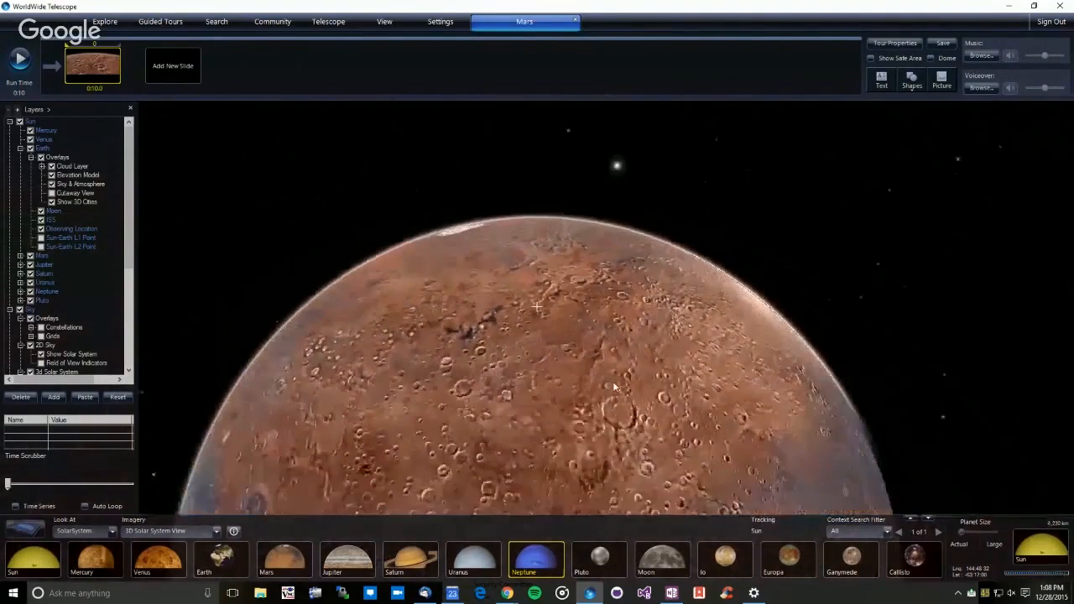
scroll(615, 388, down, 5)
right_click(84, 56)
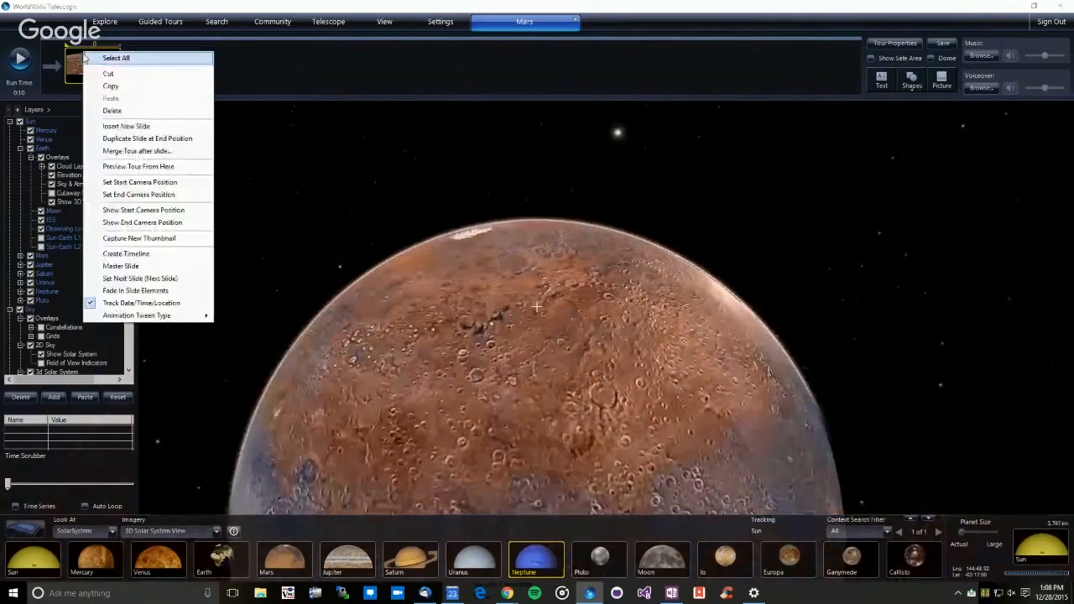
click(135, 194)
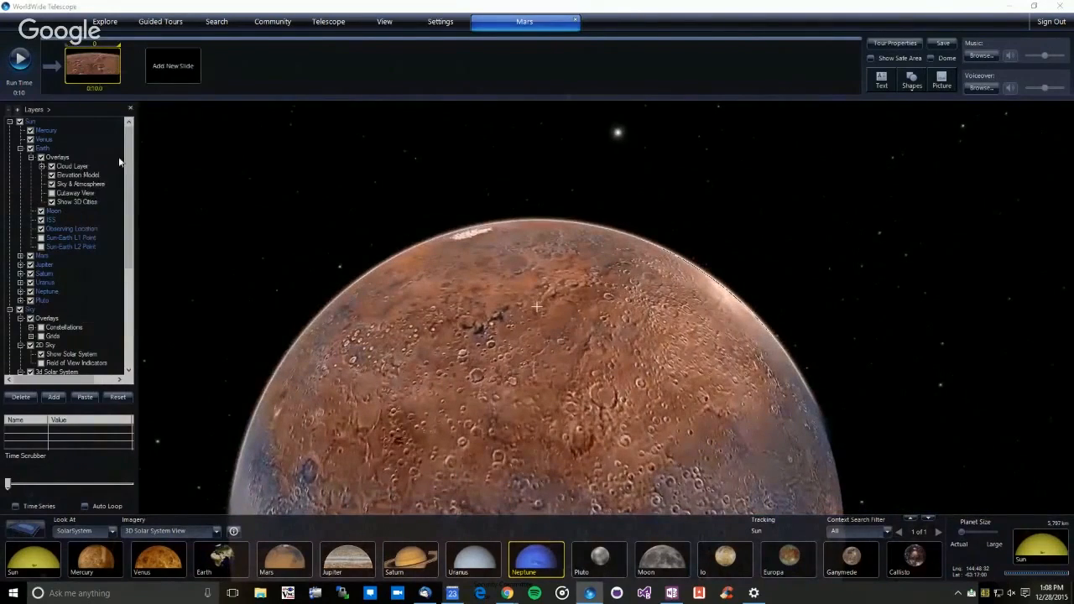
click(21, 58)
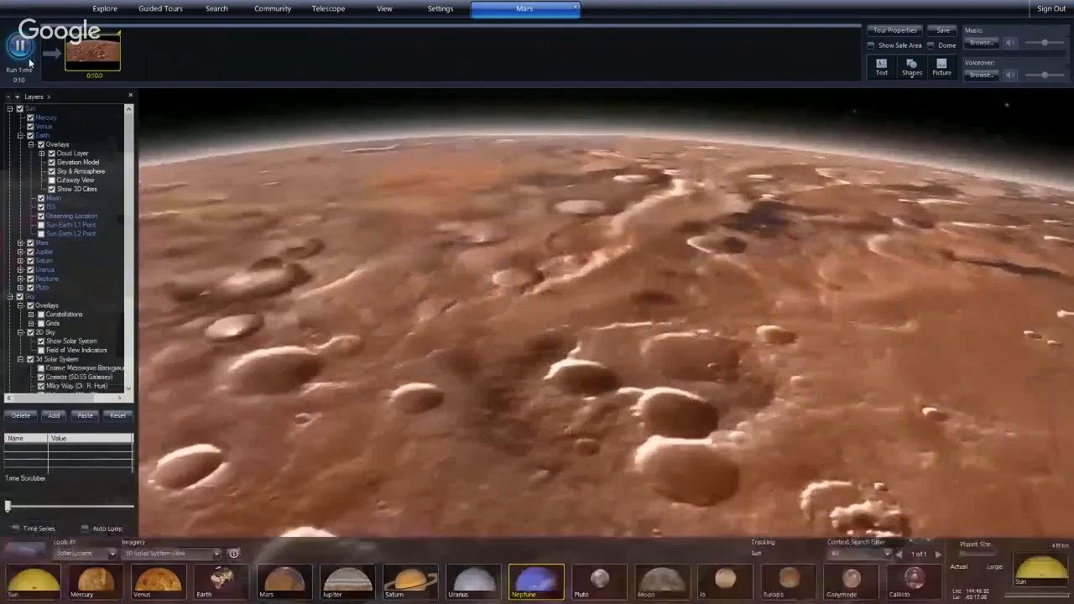